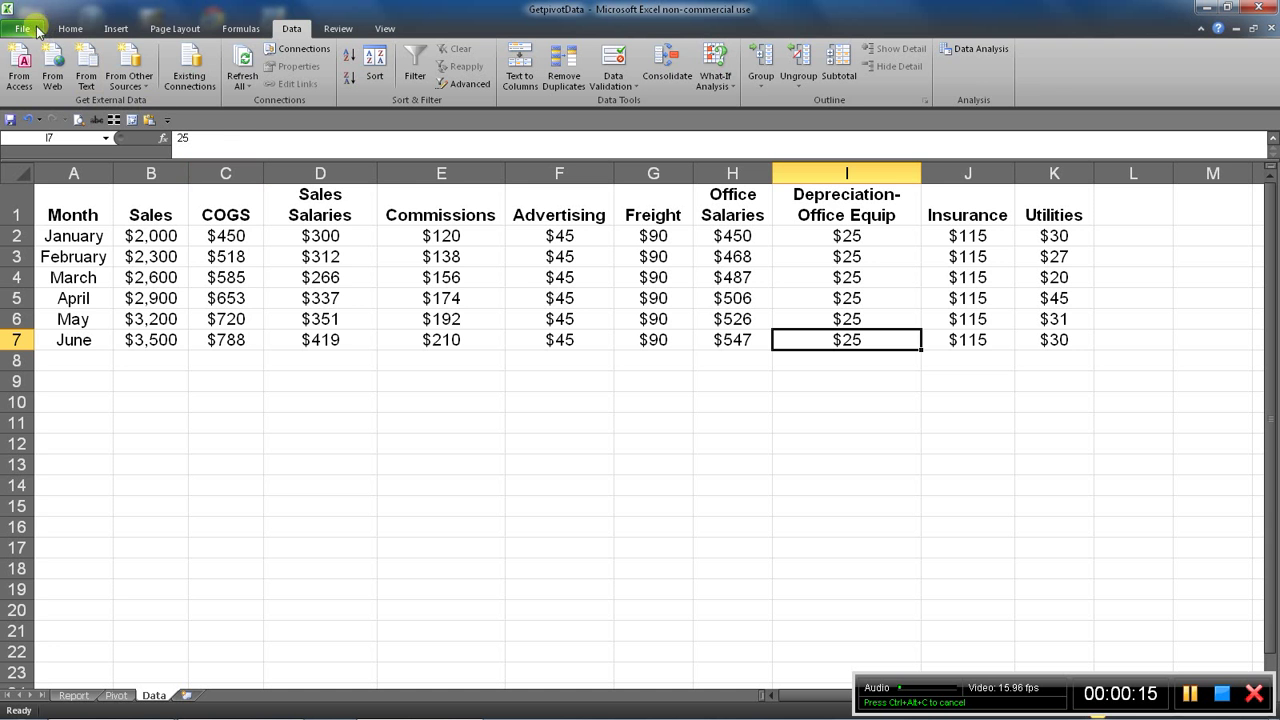
Step: Check in the formula options that GetPivotData functions are used for PivotTable references
left_click(22, 28)
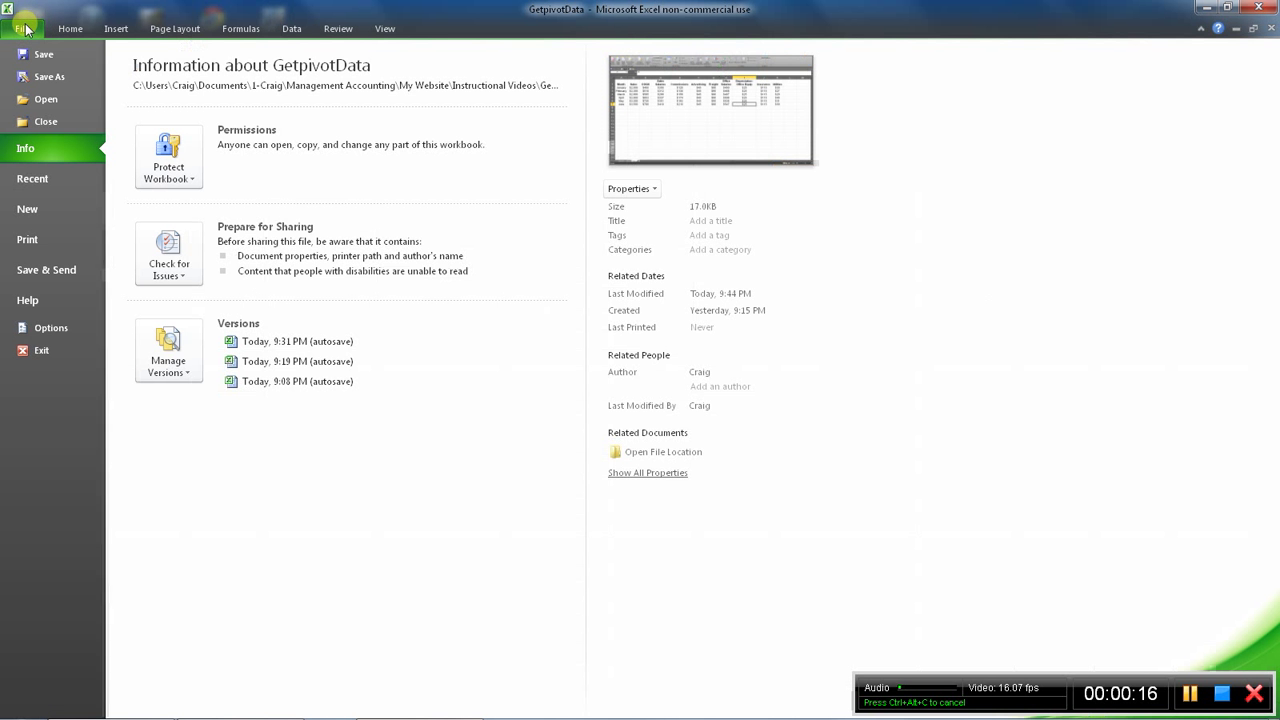
left_click(48, 327)
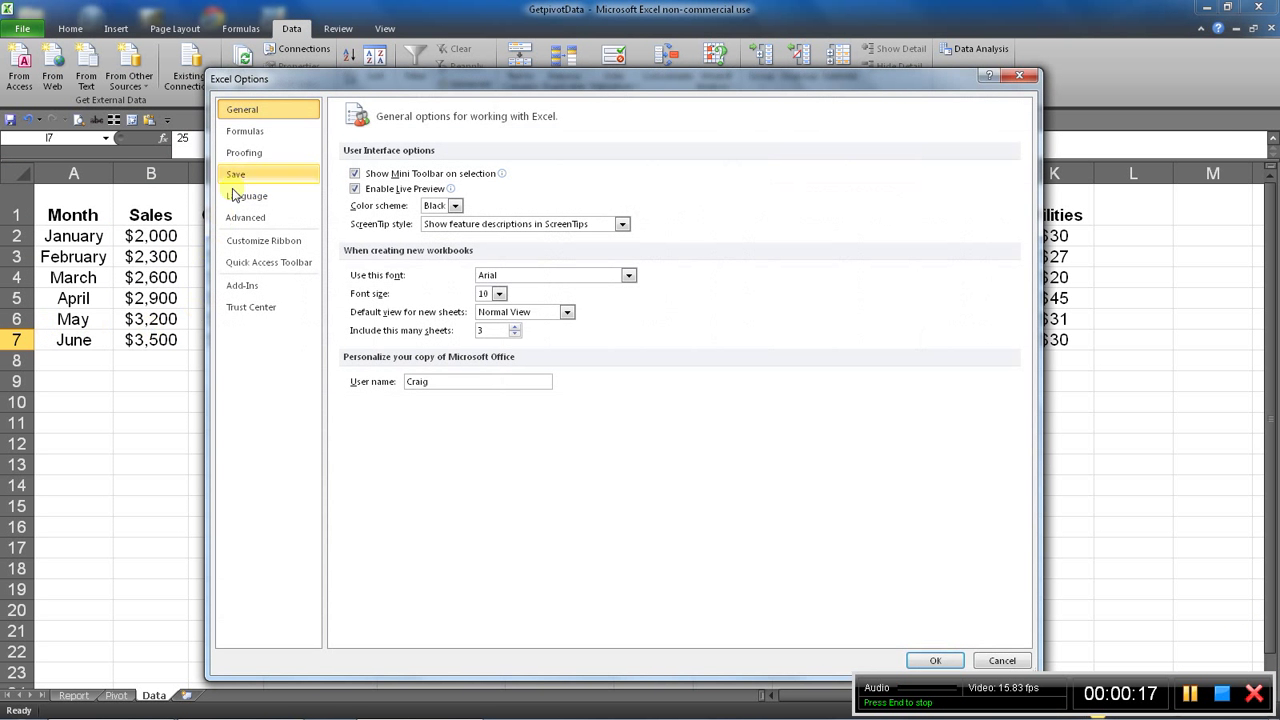
left_click(252, 131)
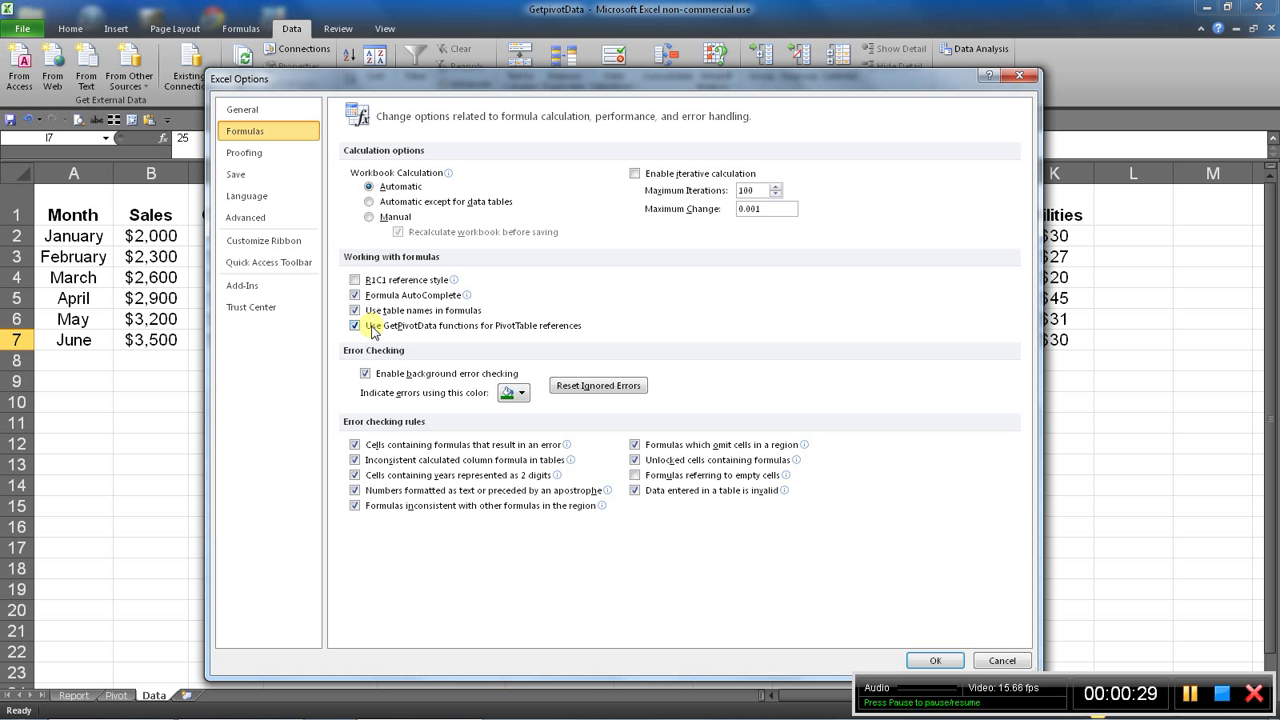
left_click(932, 661)
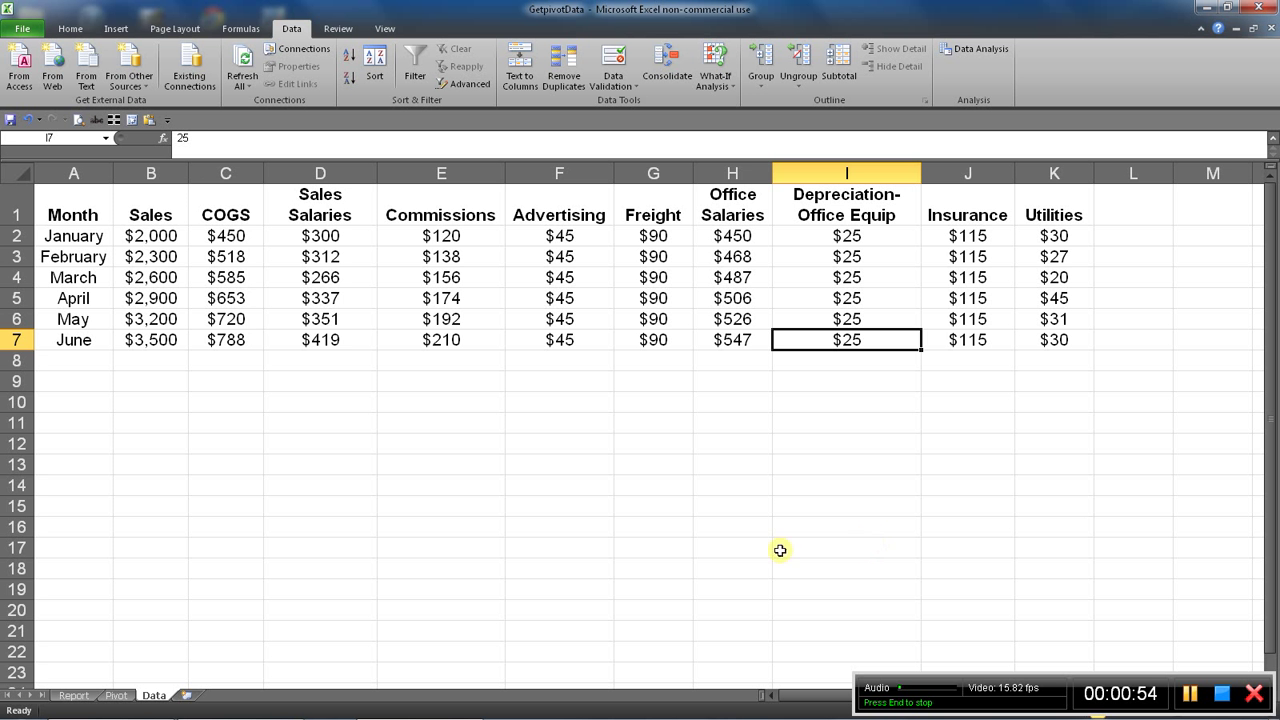
Step: Examine the pivot table's field layout on the Pivot sheet
left_click(117, 695)
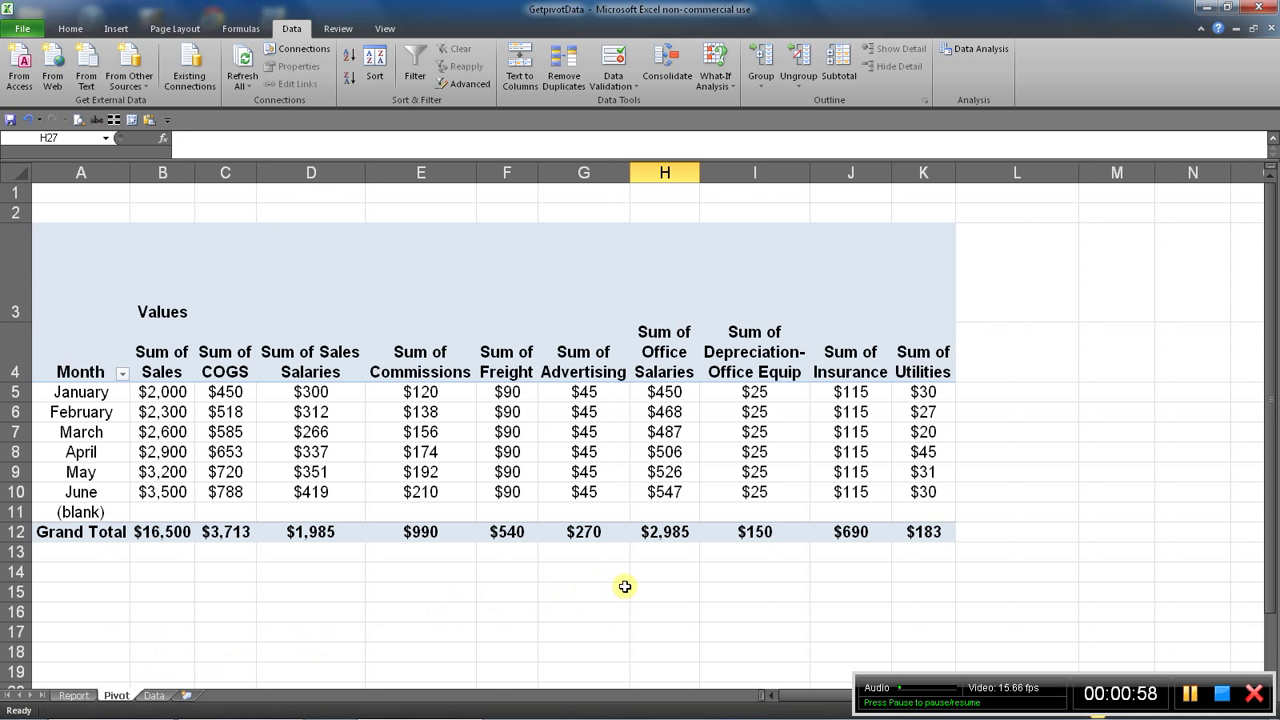
right_click(755, 494)
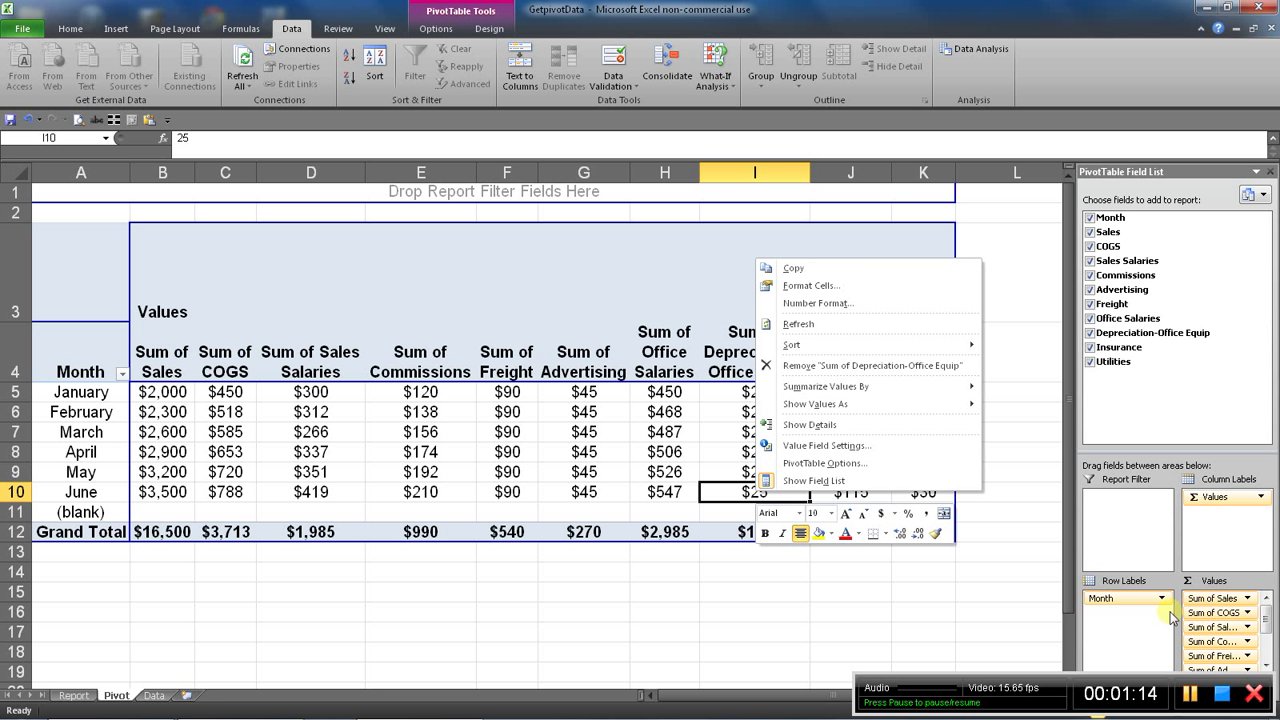
left_click(786, 607)
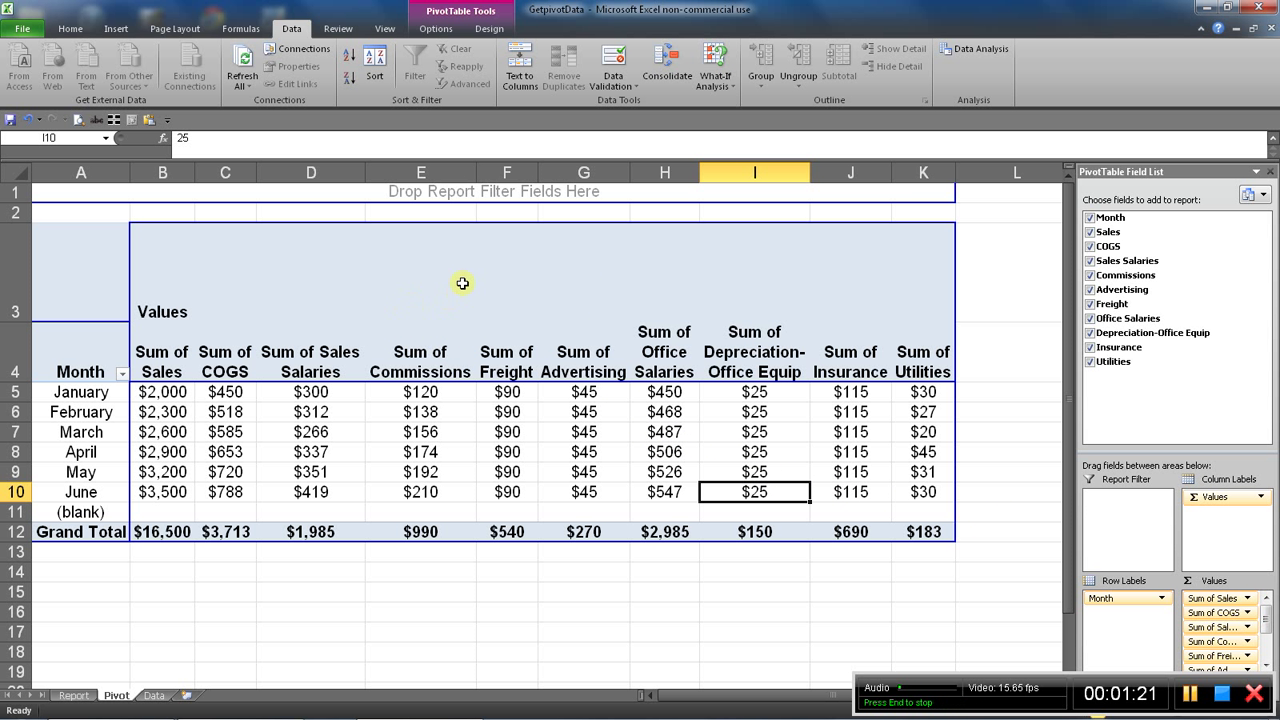
Step: Check the pivot table's data source and accept the range Data!$A:$K
left_click(436, 28)
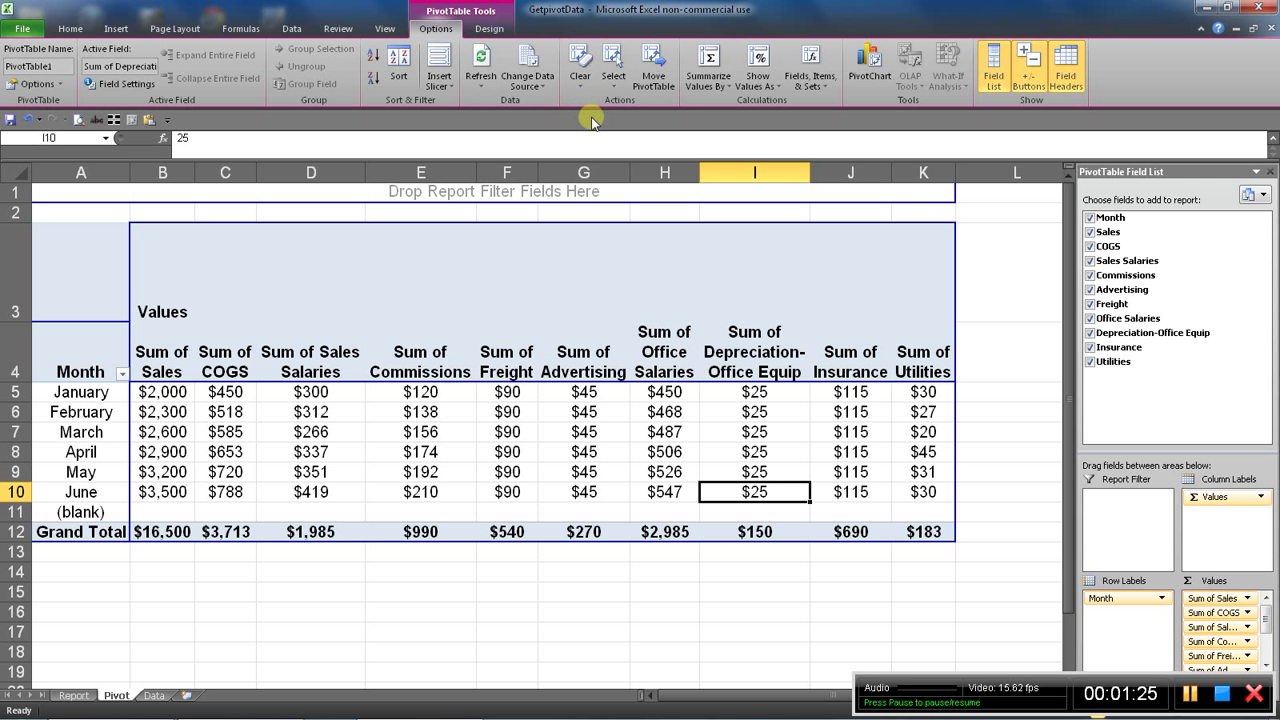
left_click(531, 88)
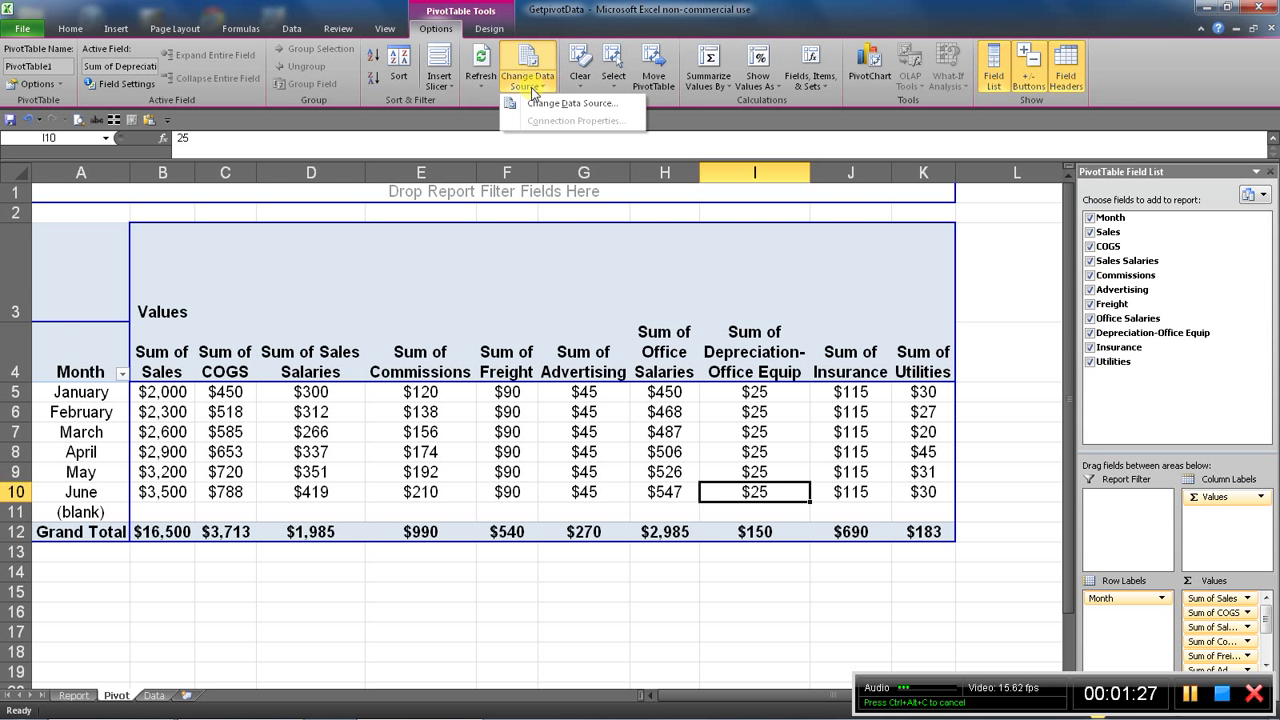
left_click(548, 104)
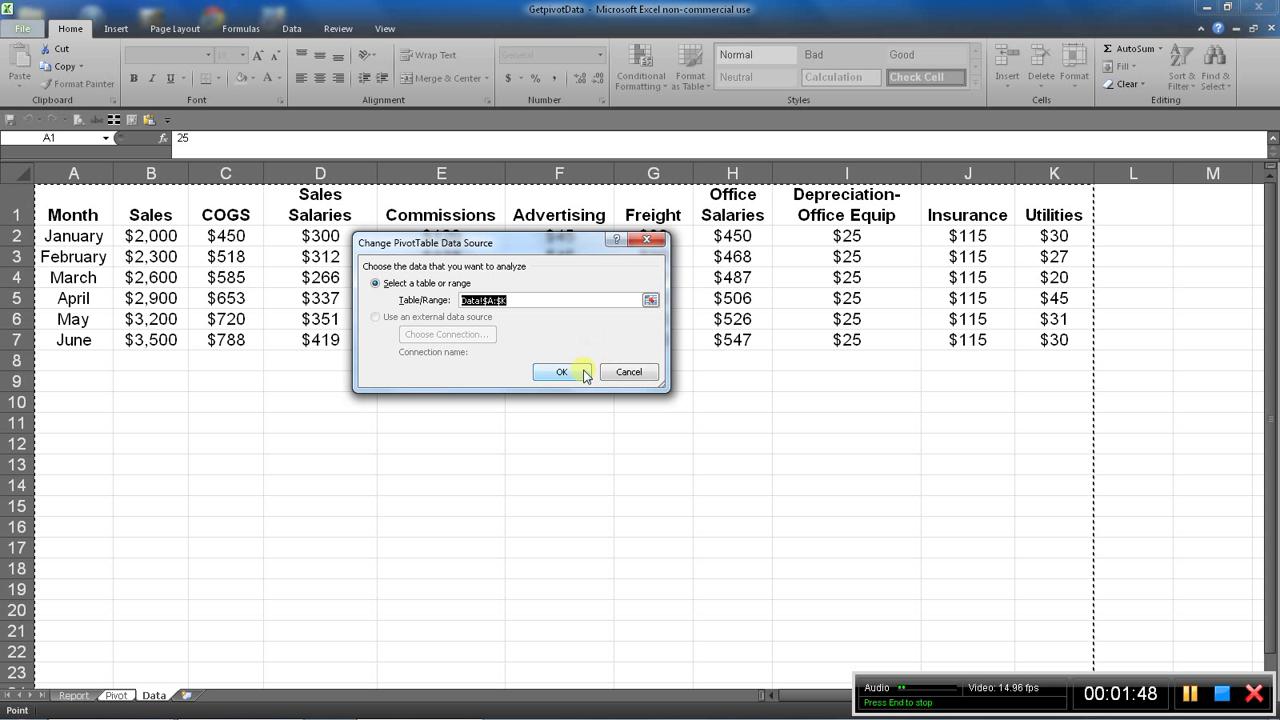
left_click(562, 372)
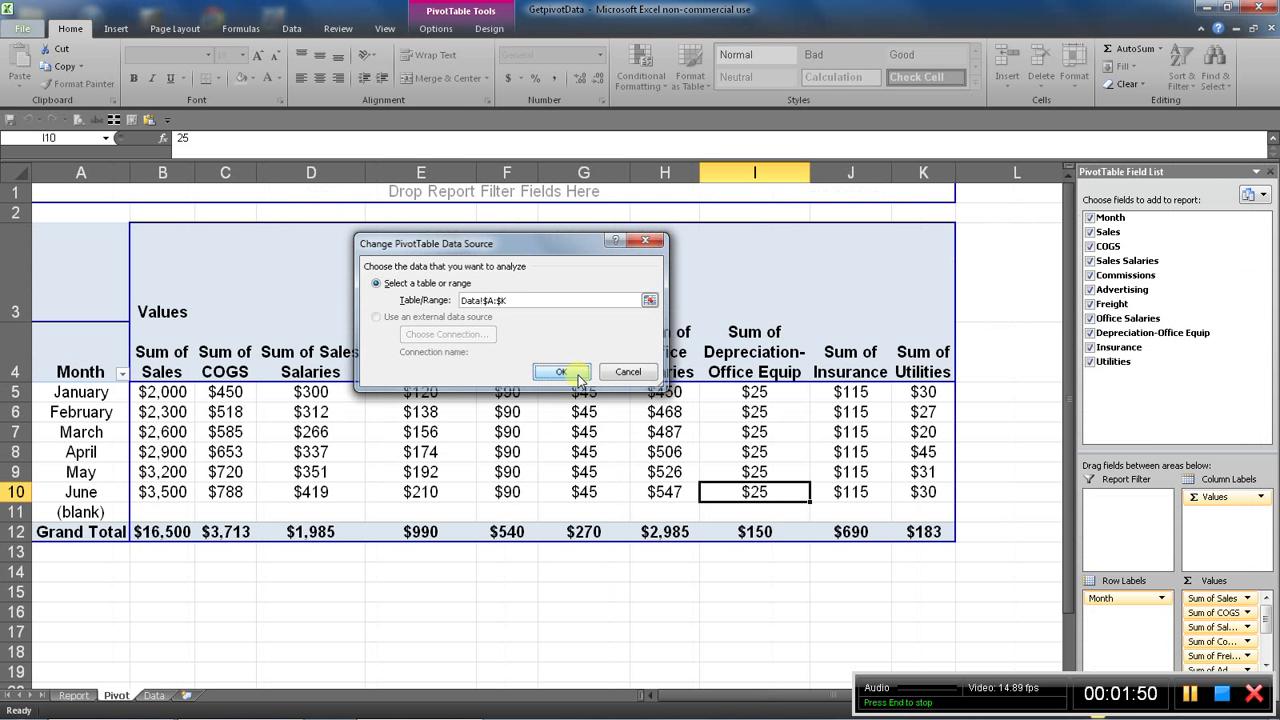
left_click(676, 577)
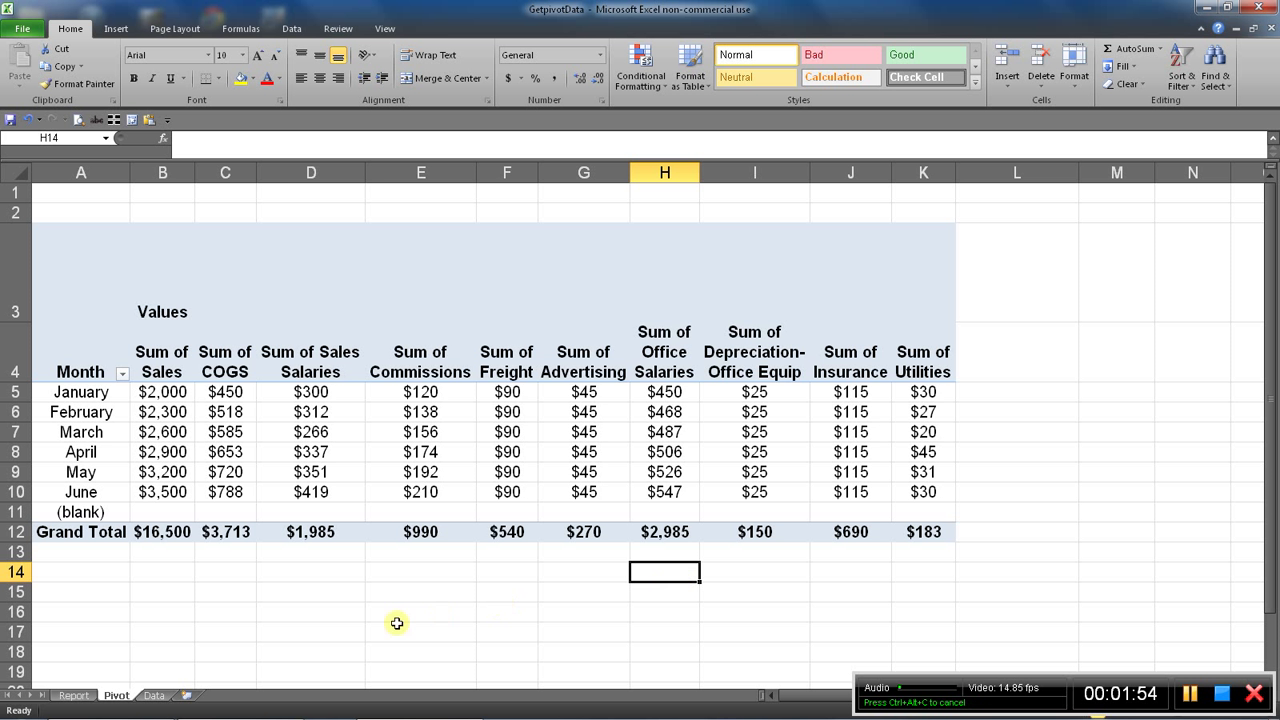
Step: Add a list data validation to cell B1 of the Report sheet with the entries January,february,March,April,May,June
left_click(75, 696)
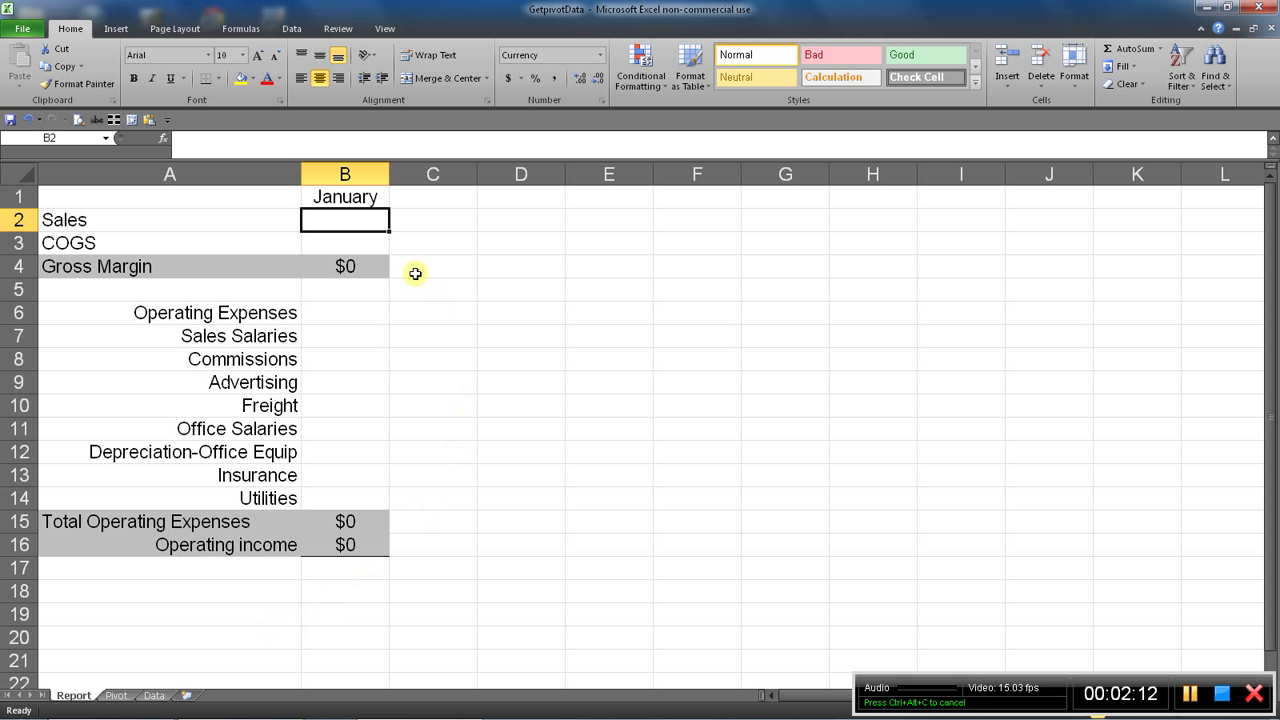
left_click(364, 197)
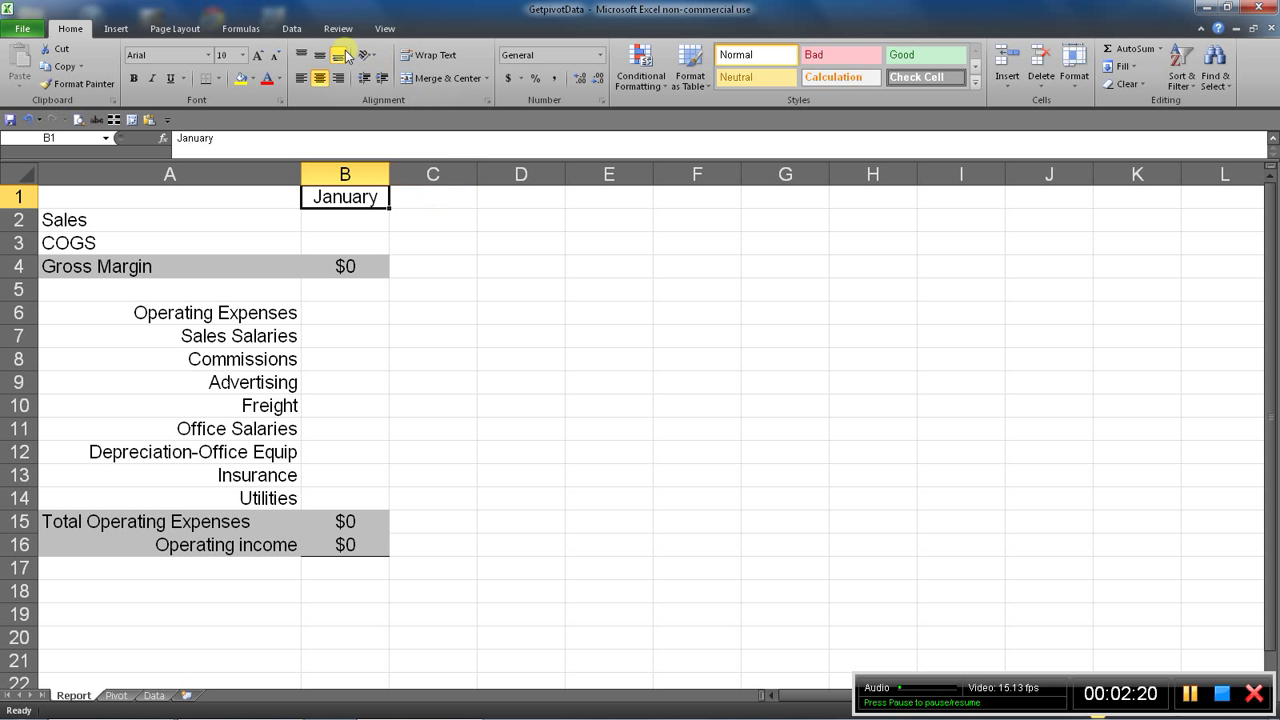
left_click(292, 30)
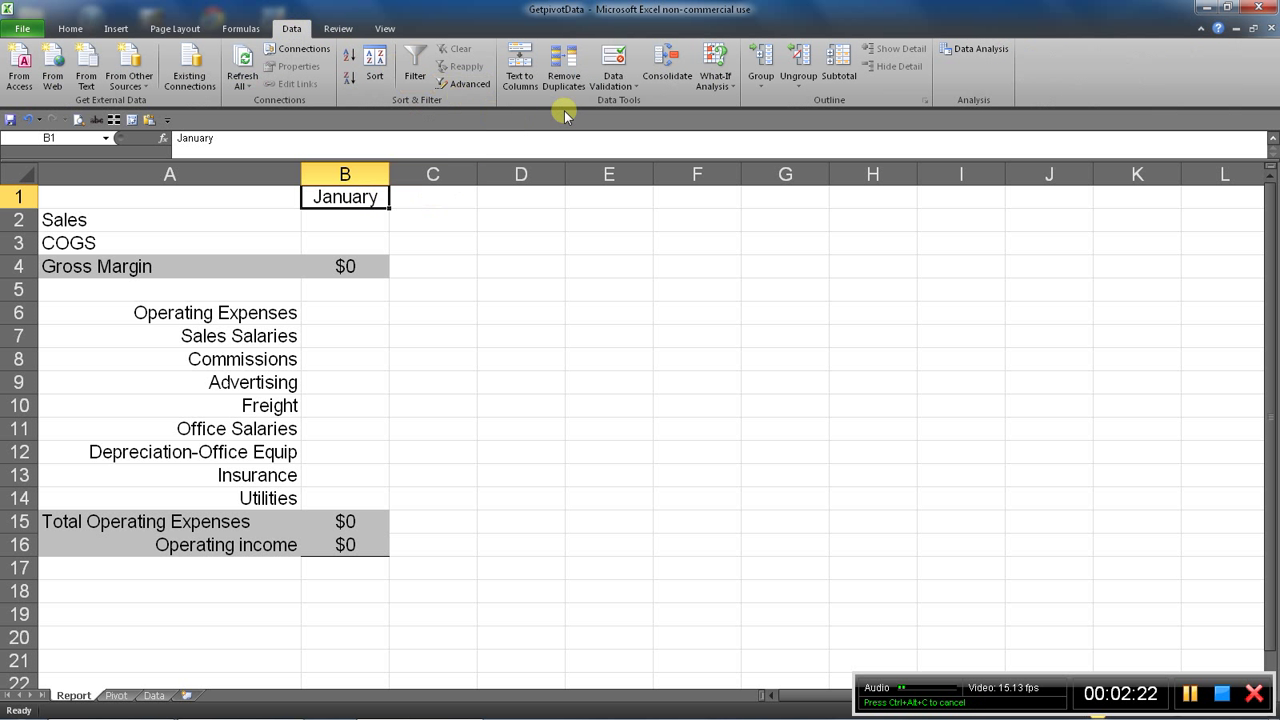
left_click(620, 94)
left_click(630, 103)
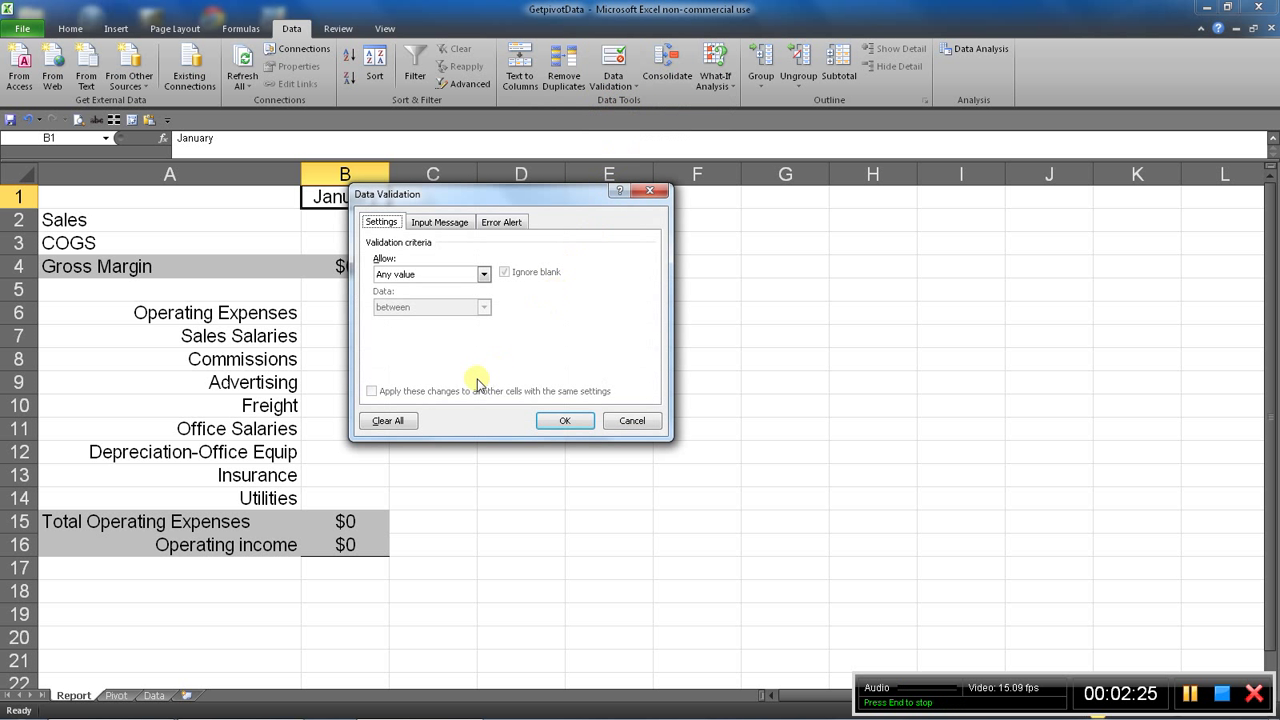
left_click(483, 274)
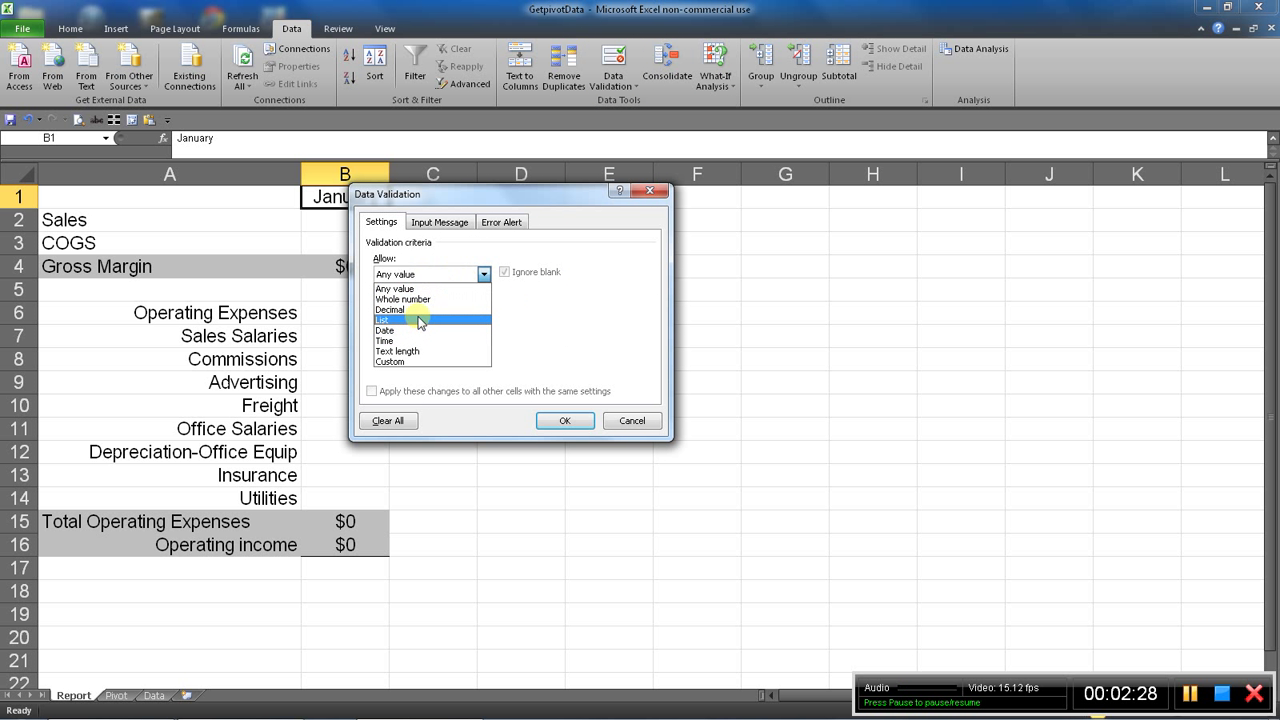
left_click(418, 320)
left_click(465, 338)
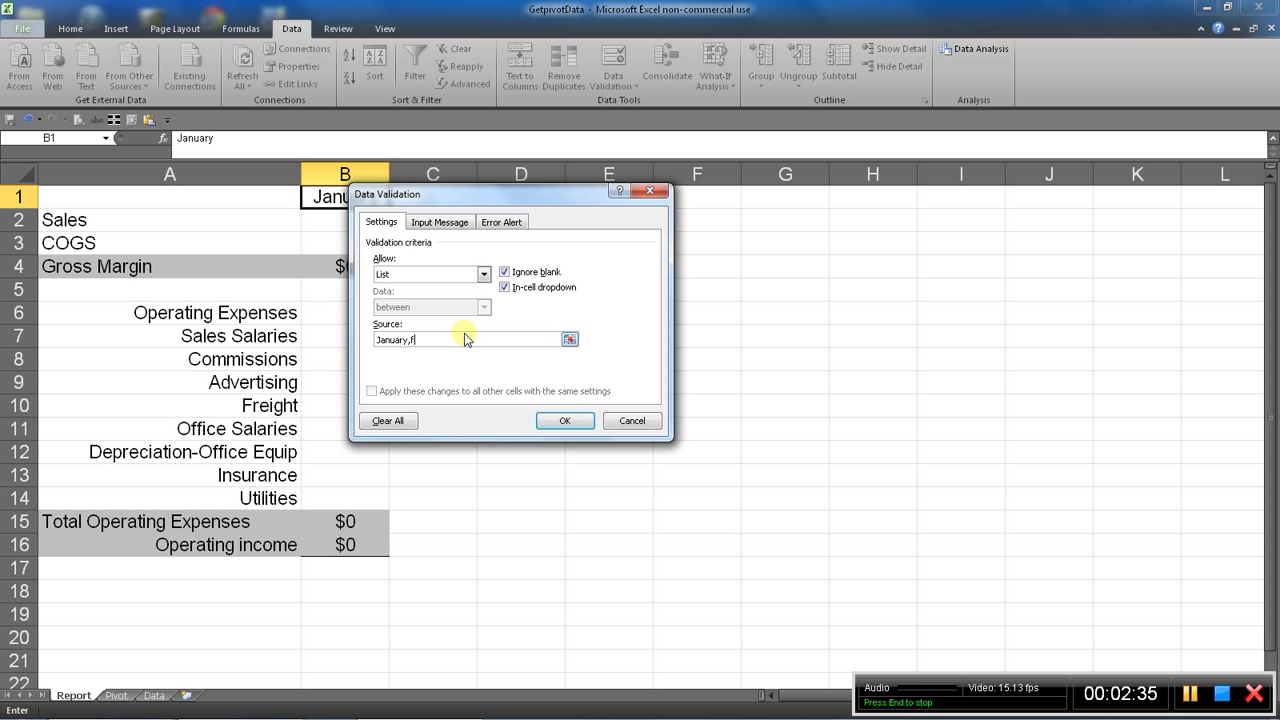
type("January,february,Mar")
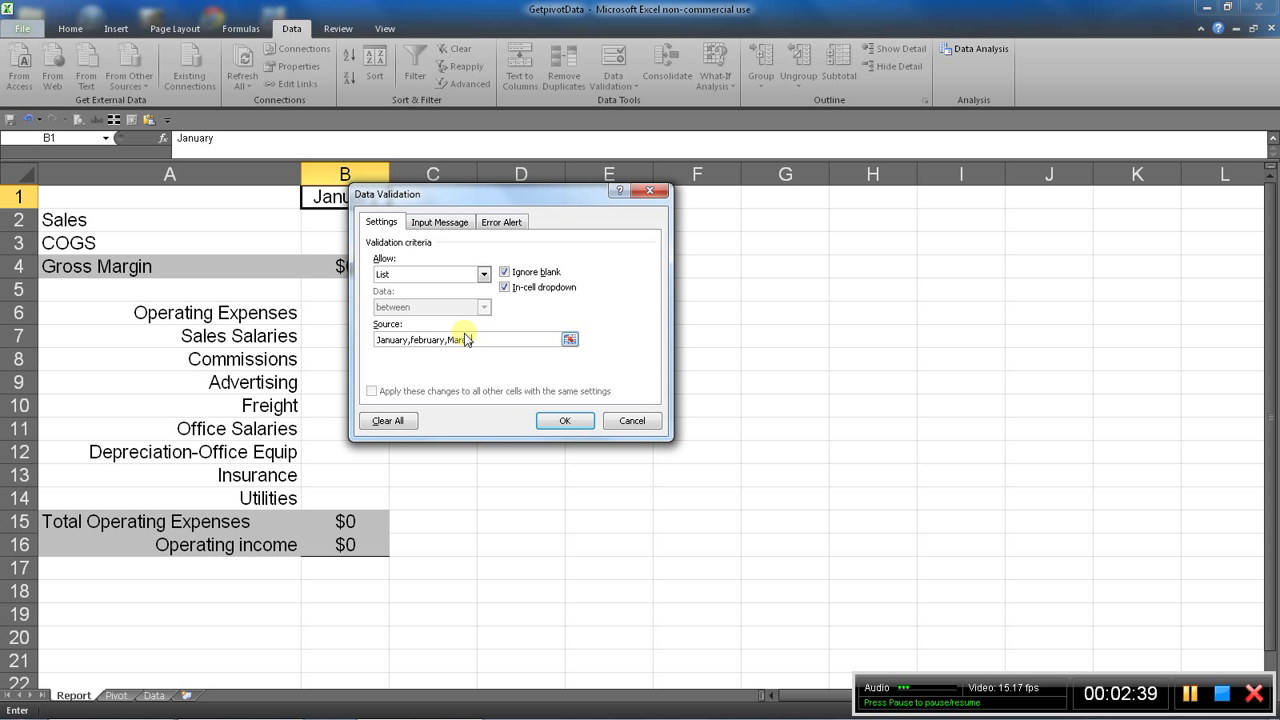
type("ch,April,May")
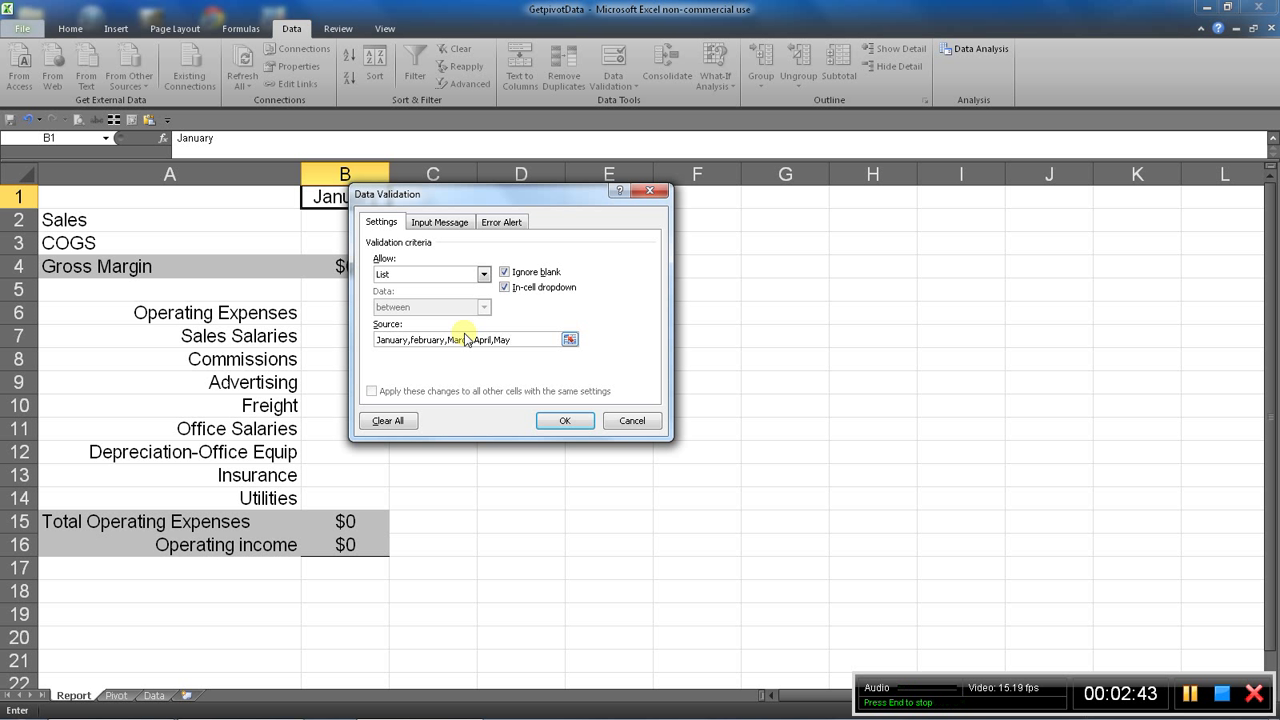
type(",June")
left_click(567, 422)
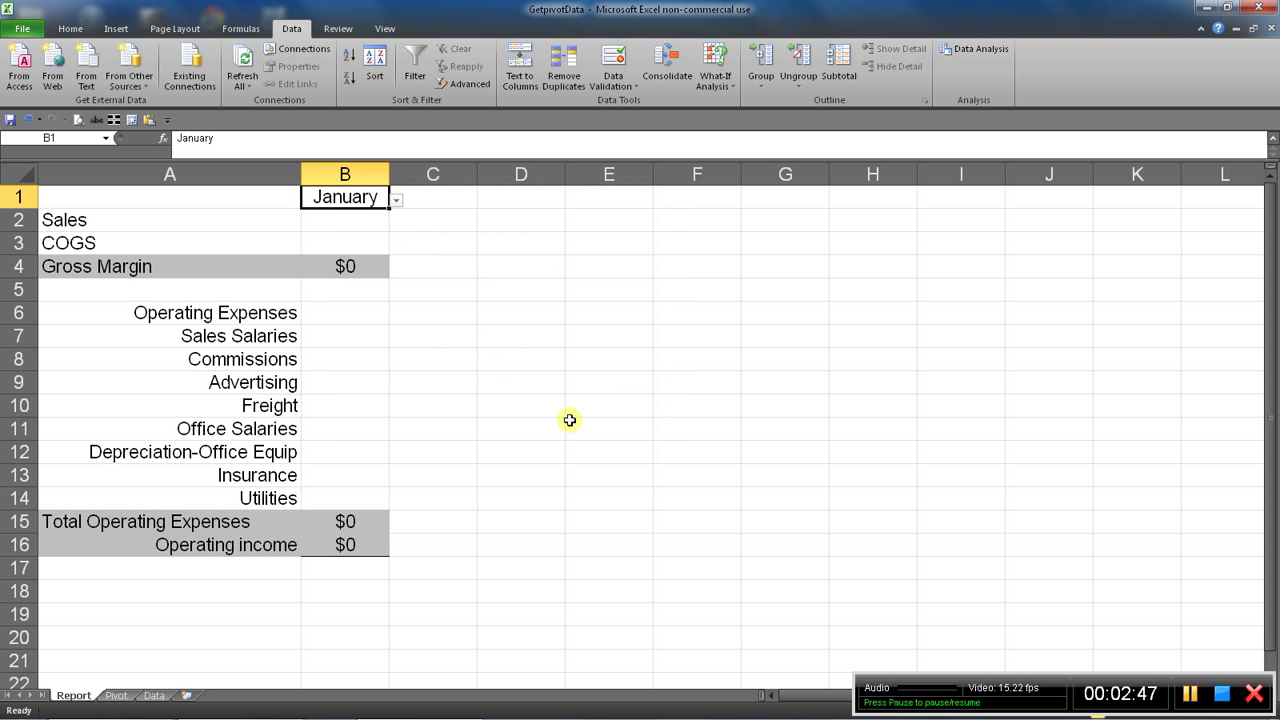
Step: Look through the month choices offered in cell B1, leaving January selected
left_click(404, 203)
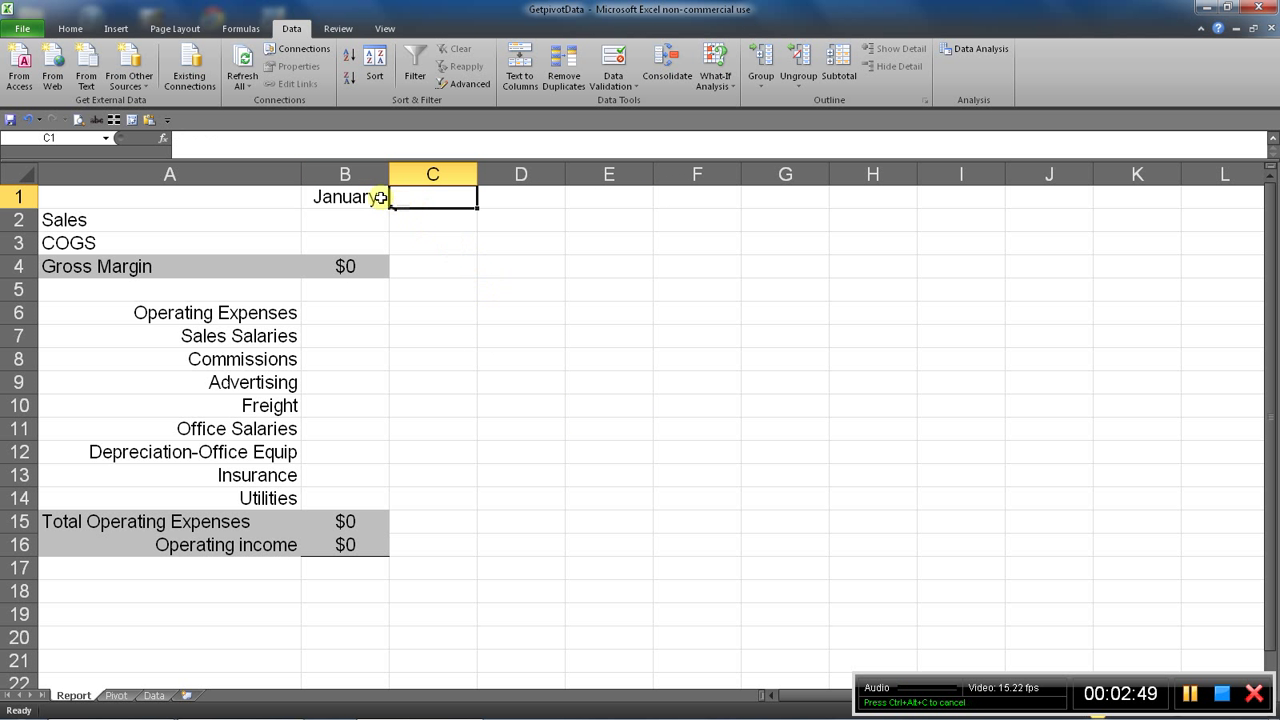
left_click(384, 197)
left_click(396, 200)
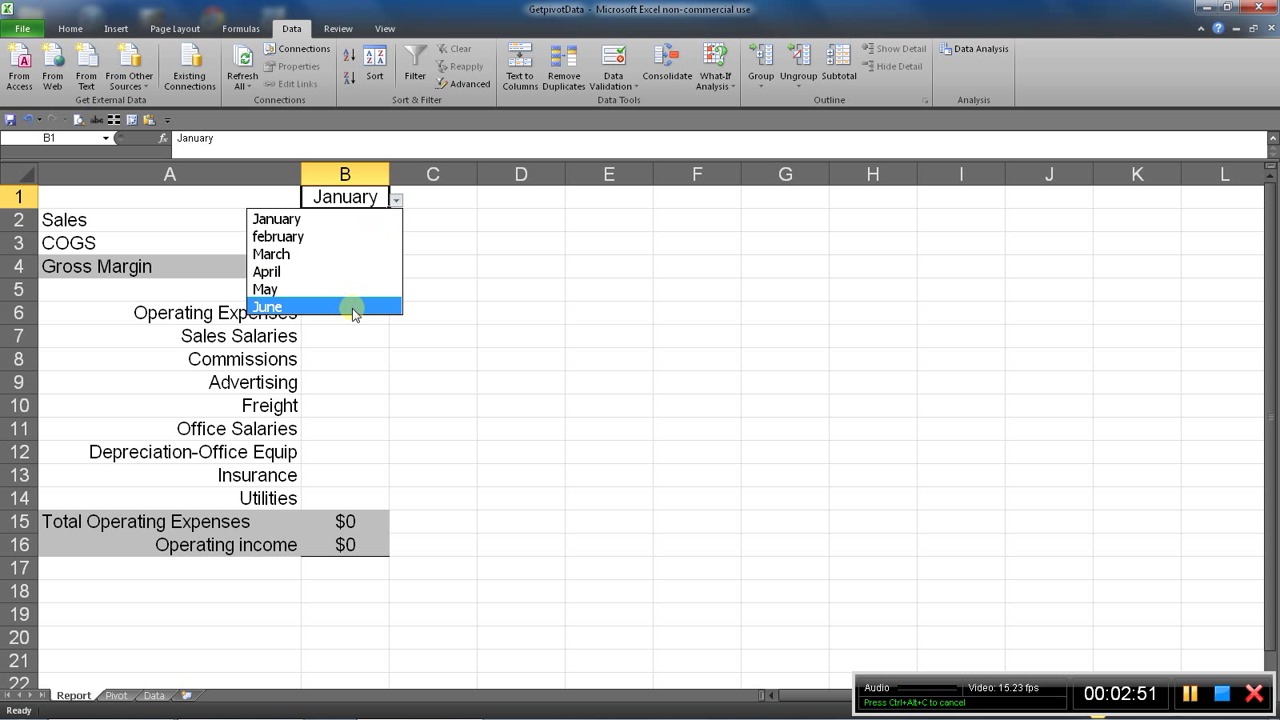
key("Escape")
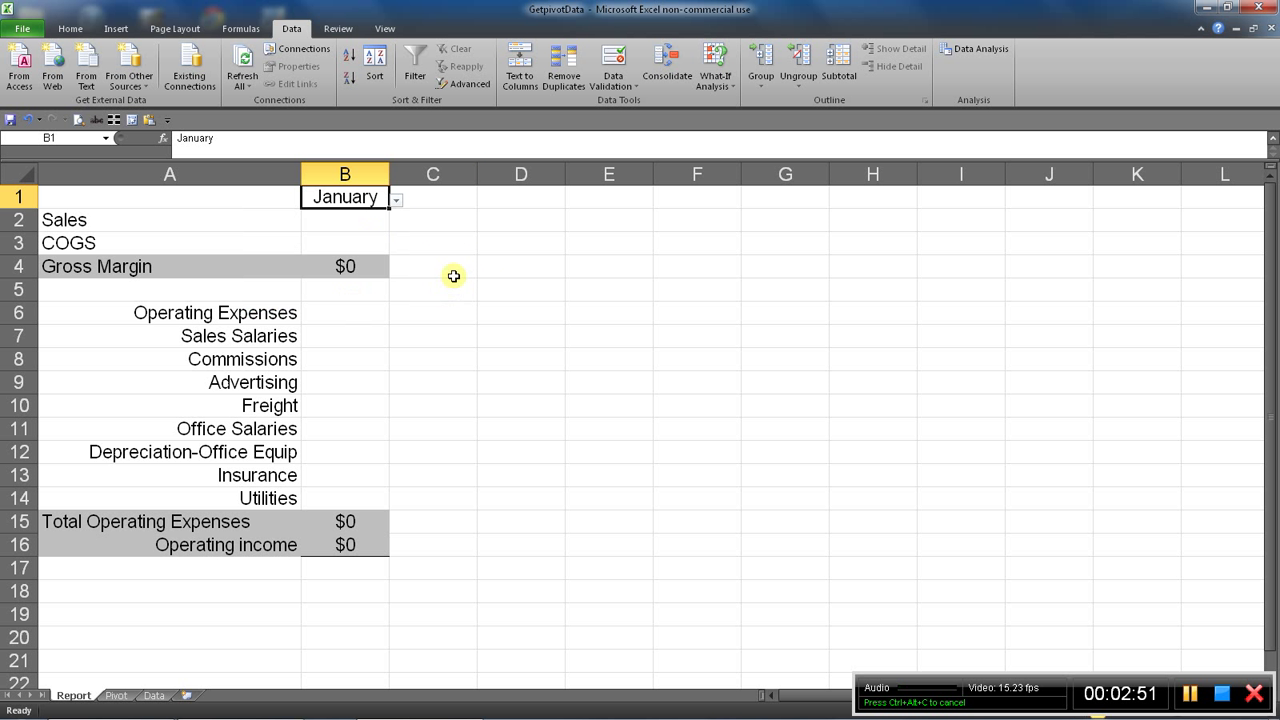
Step: Fill the Sales cell B2 with a formula that references January's Sum of Sales on the Pivot sheet
left_click(339, 222)
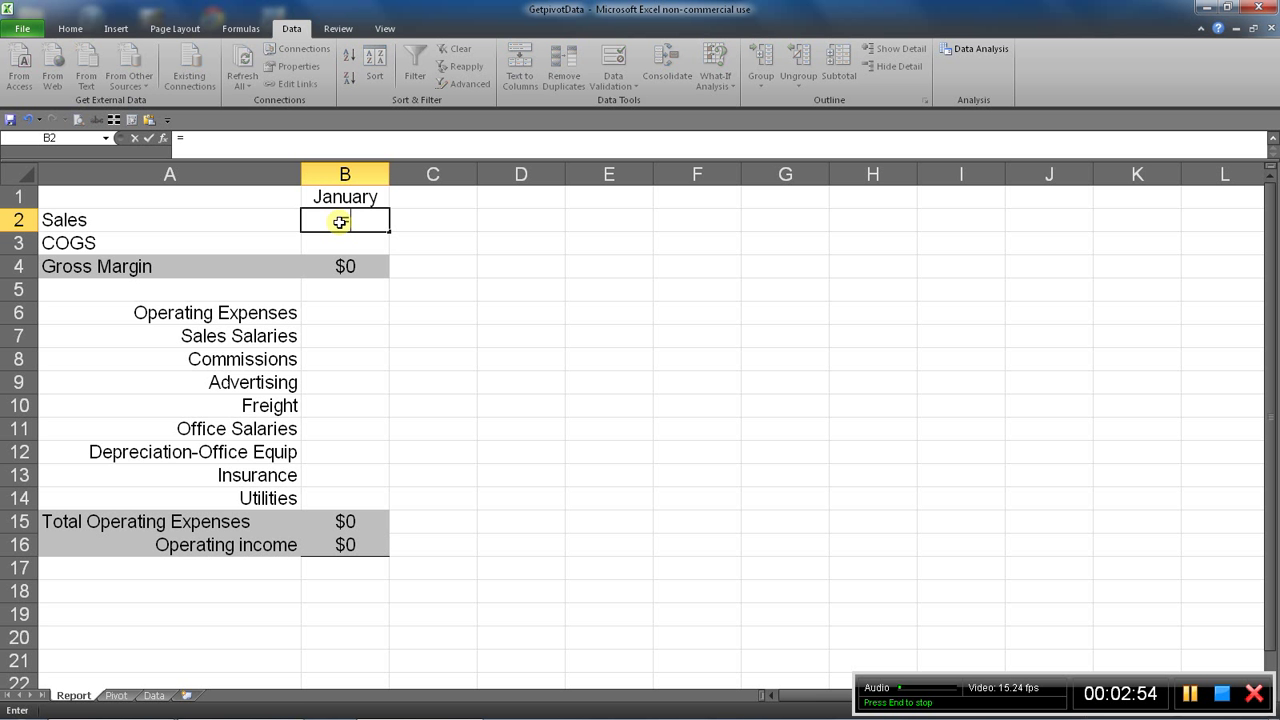
type("=")
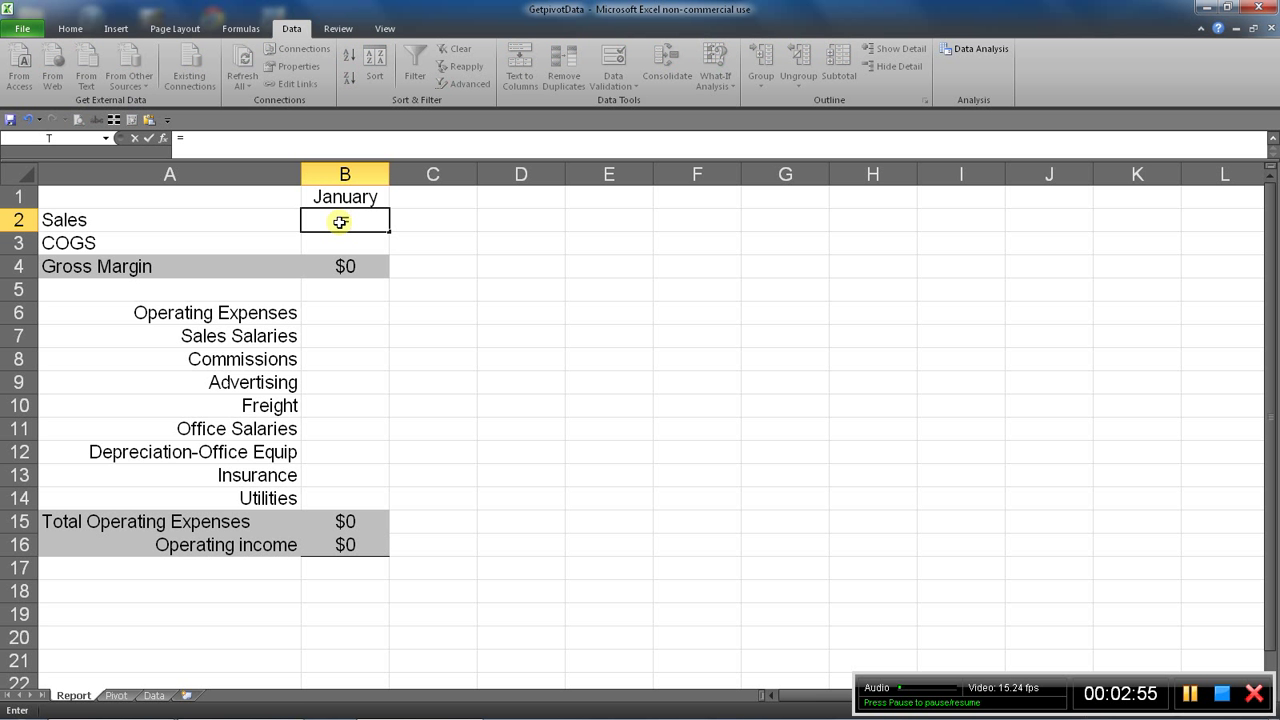
left_click(126, 695)
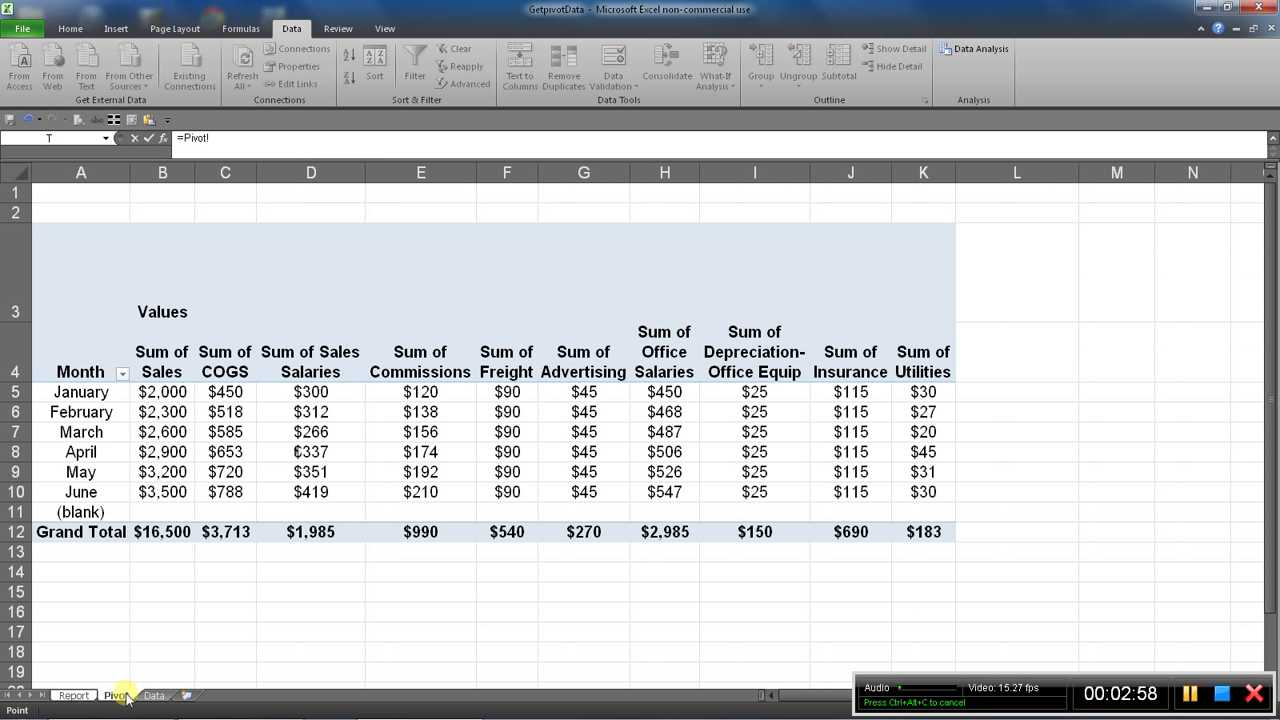
left_click(161, 395)
key("Return")
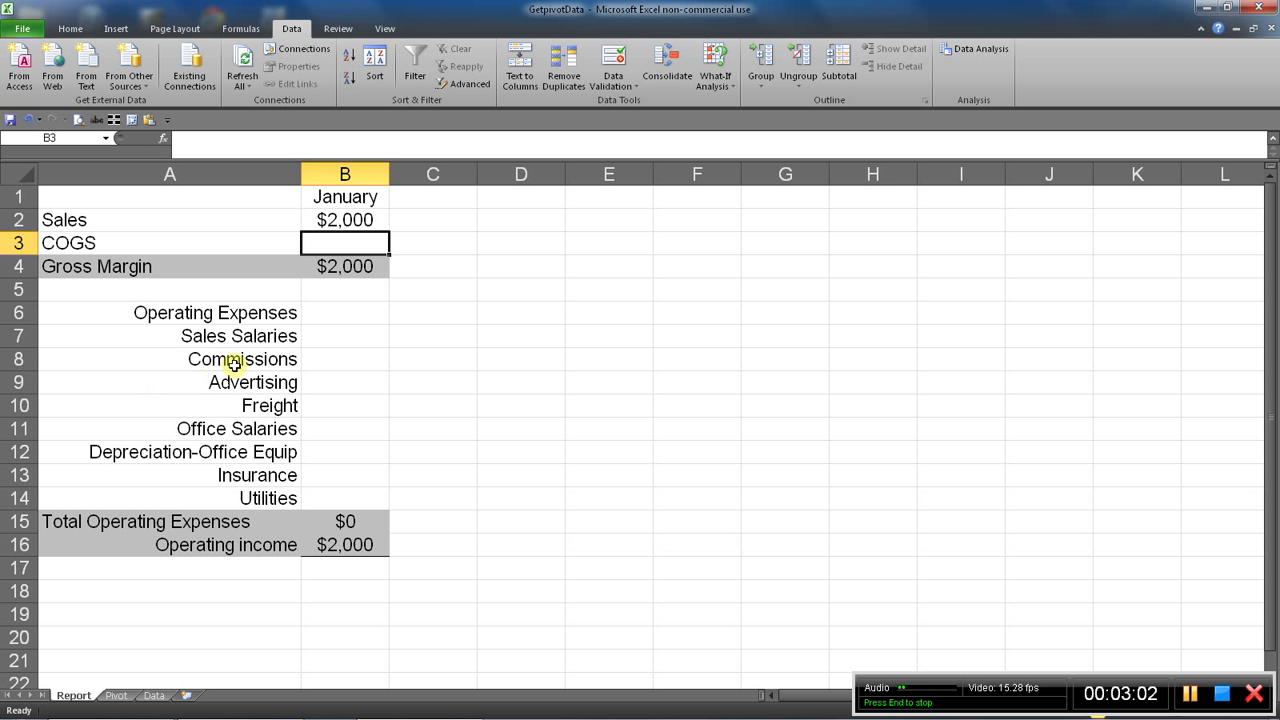
Step: Replace the "Sum of Sales" argument in cell B2's GETPIVOTDATA formula with T($A2)
left_click(356, 219)
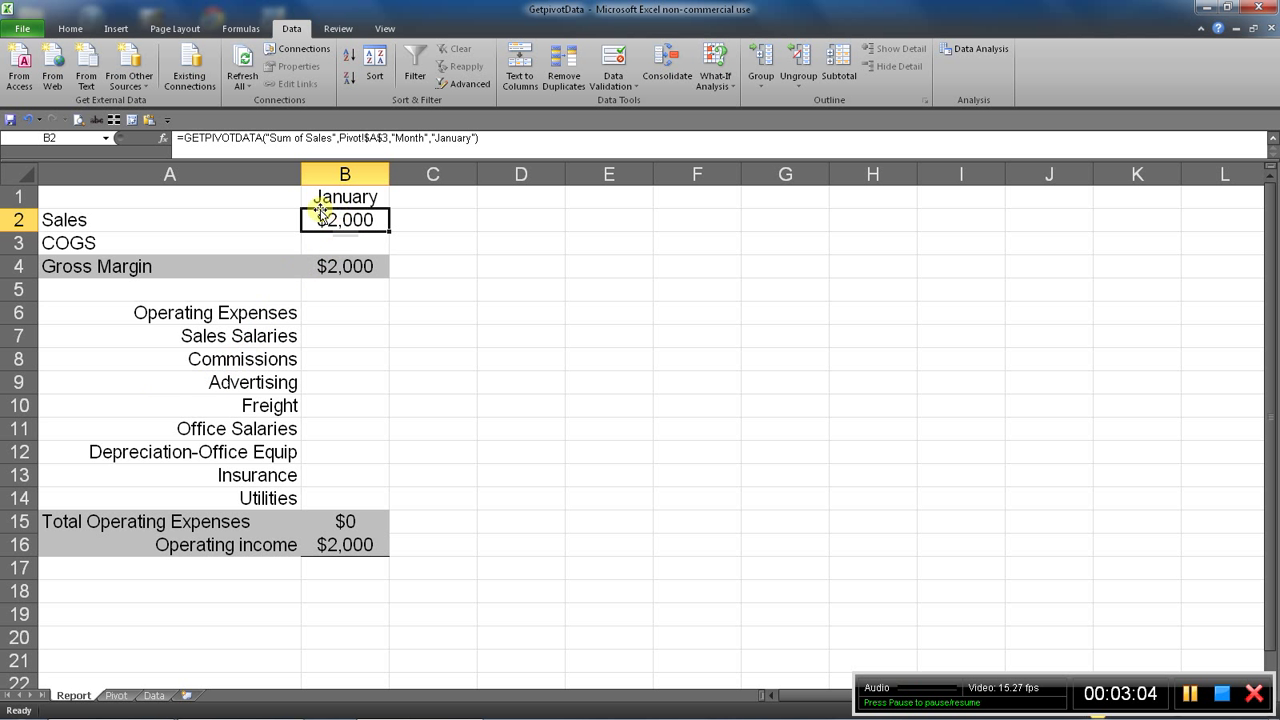
left_click(337, 138)
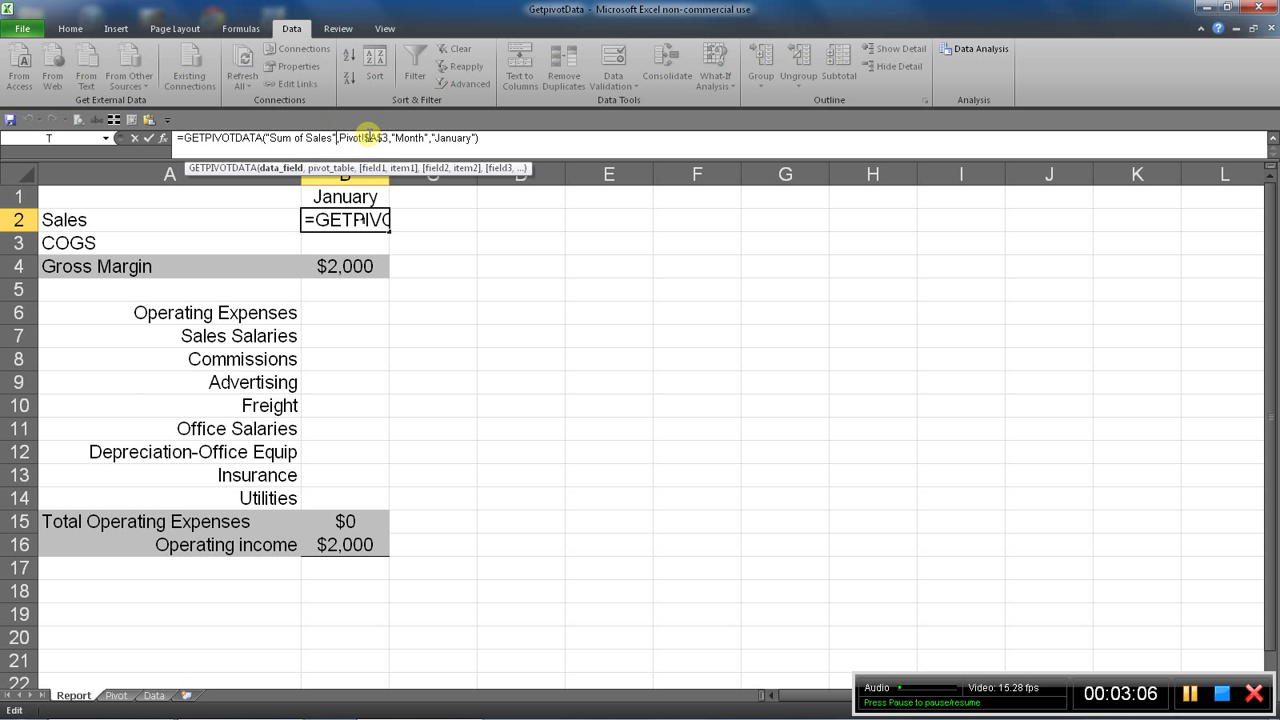
key("BackSpace")
key("BackSpace")
key("BackSpace")
key("BackSpace")
key("BackSpace")
key("BackSpace")
key("BackSpace")
key("BackSpace")
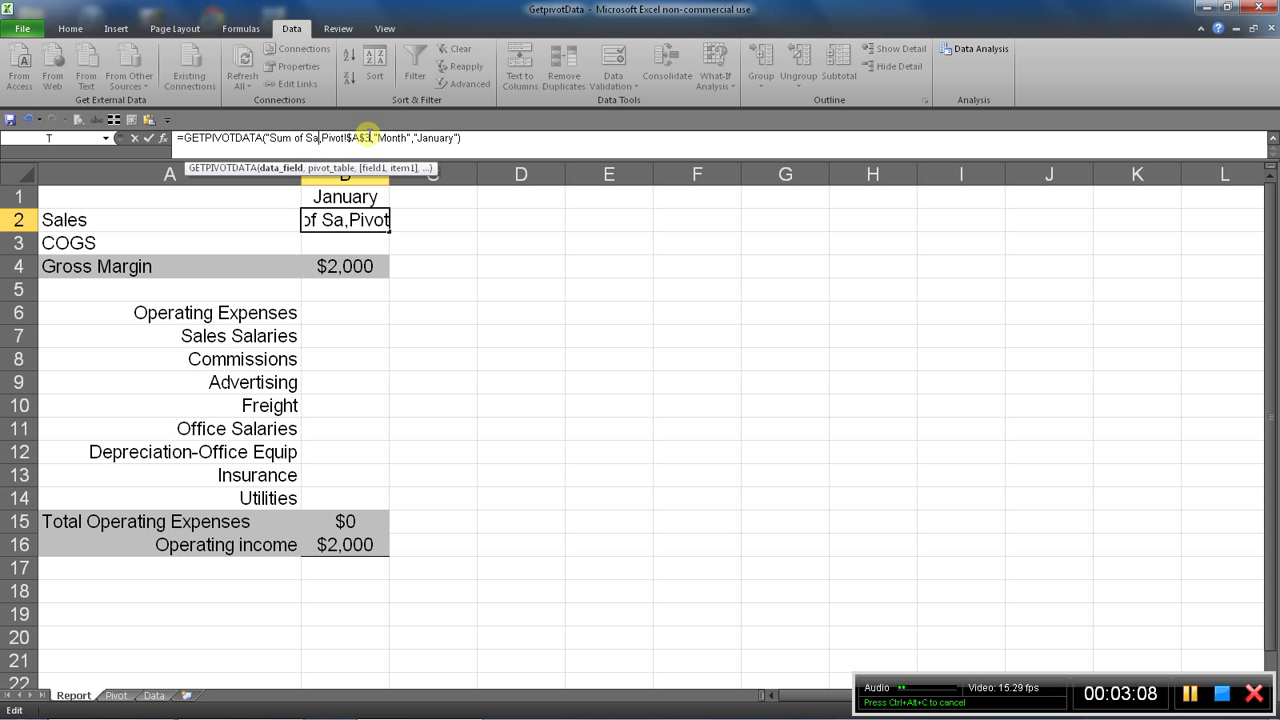
key("BackSpace")
key("BackSpace")
key("BackSpace")
key("BackSpace")
key("BackSpace")
key("BackSpace")
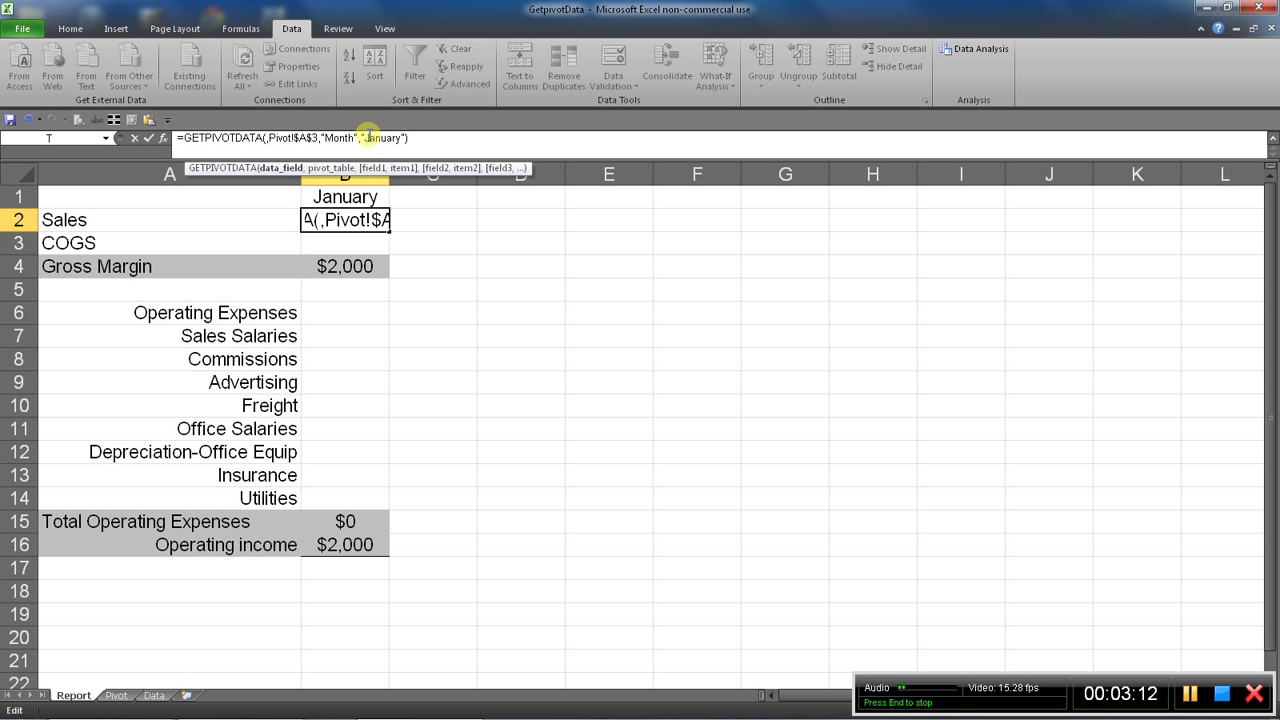
type("T(")
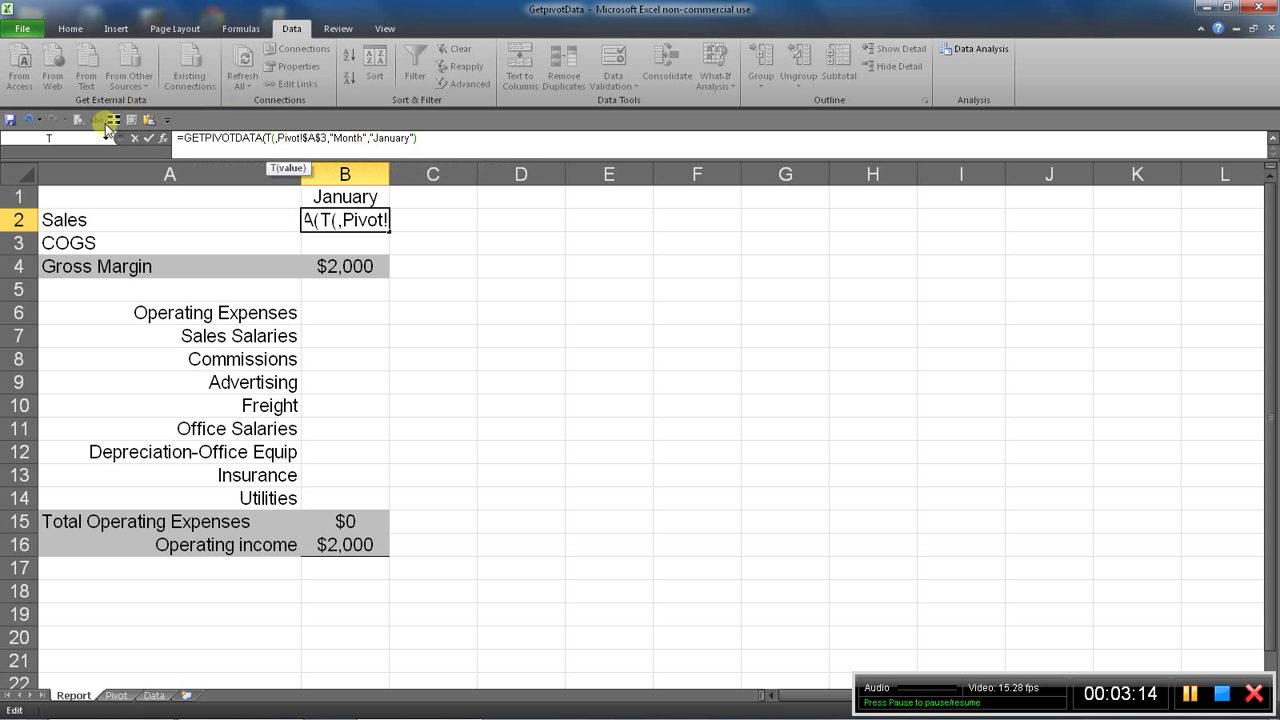
left_click(57, 222)
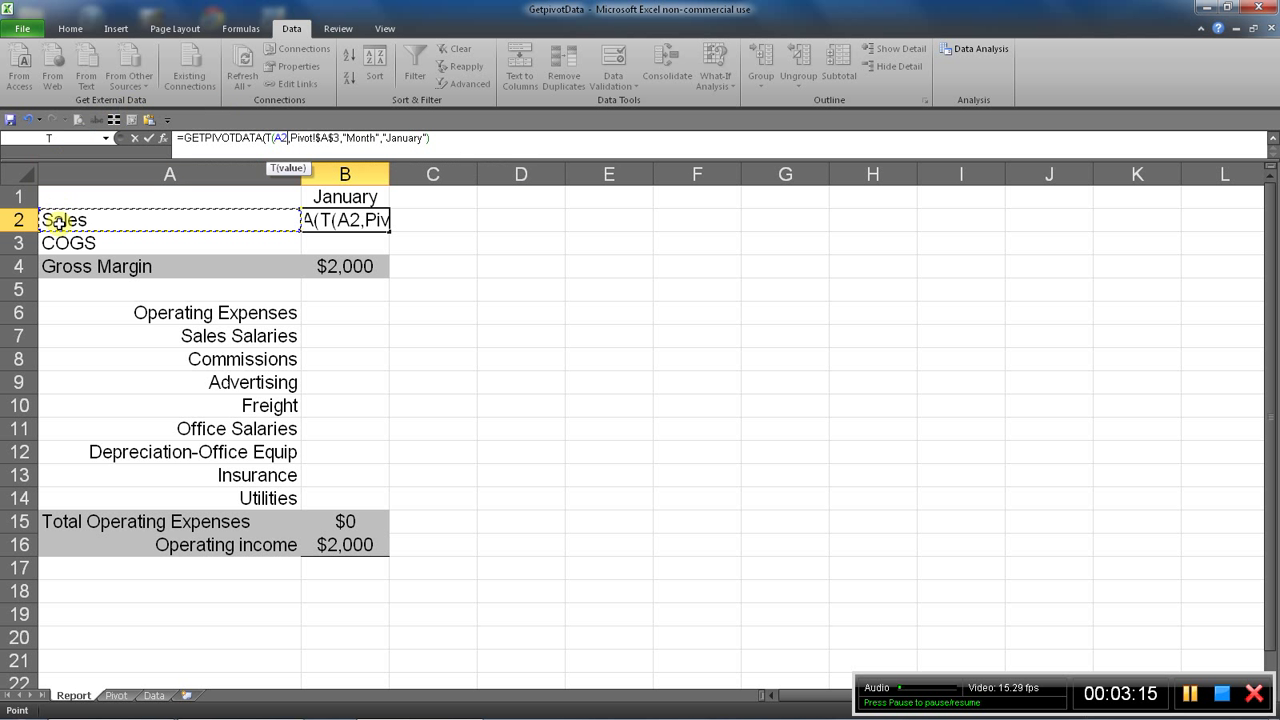
left_click(283, 137)
left_click(276, 137)
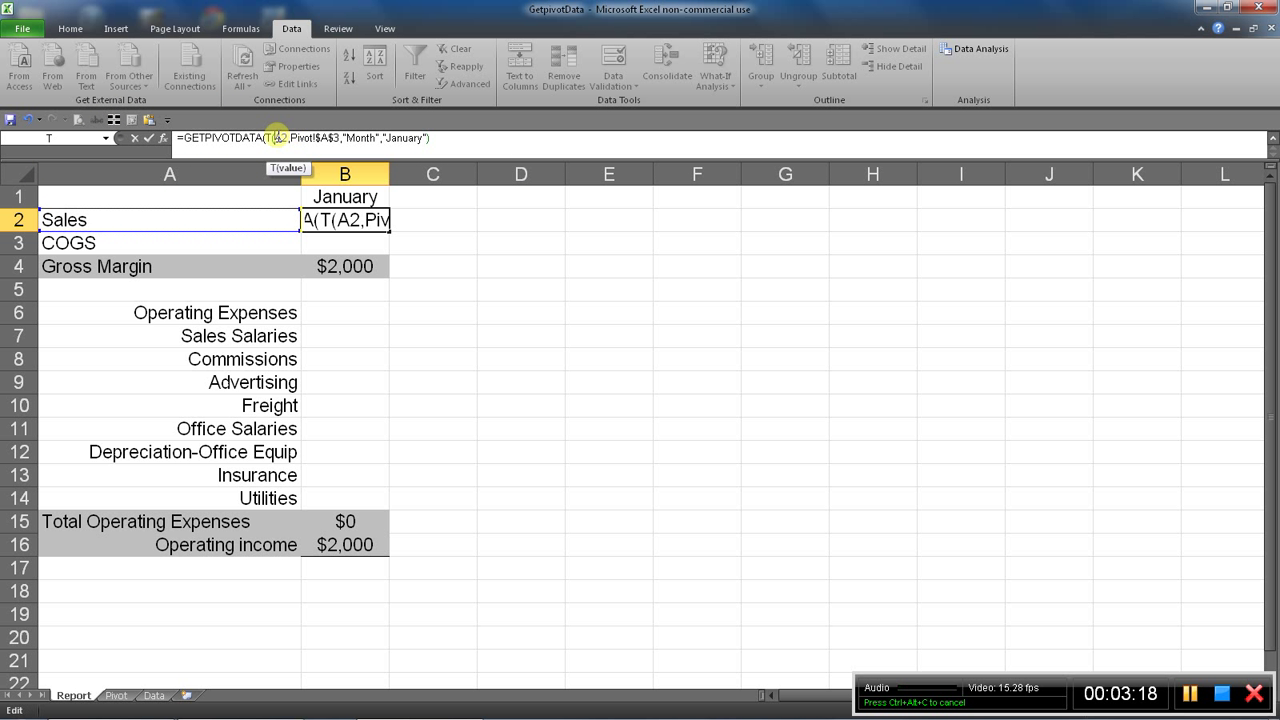
type("$")
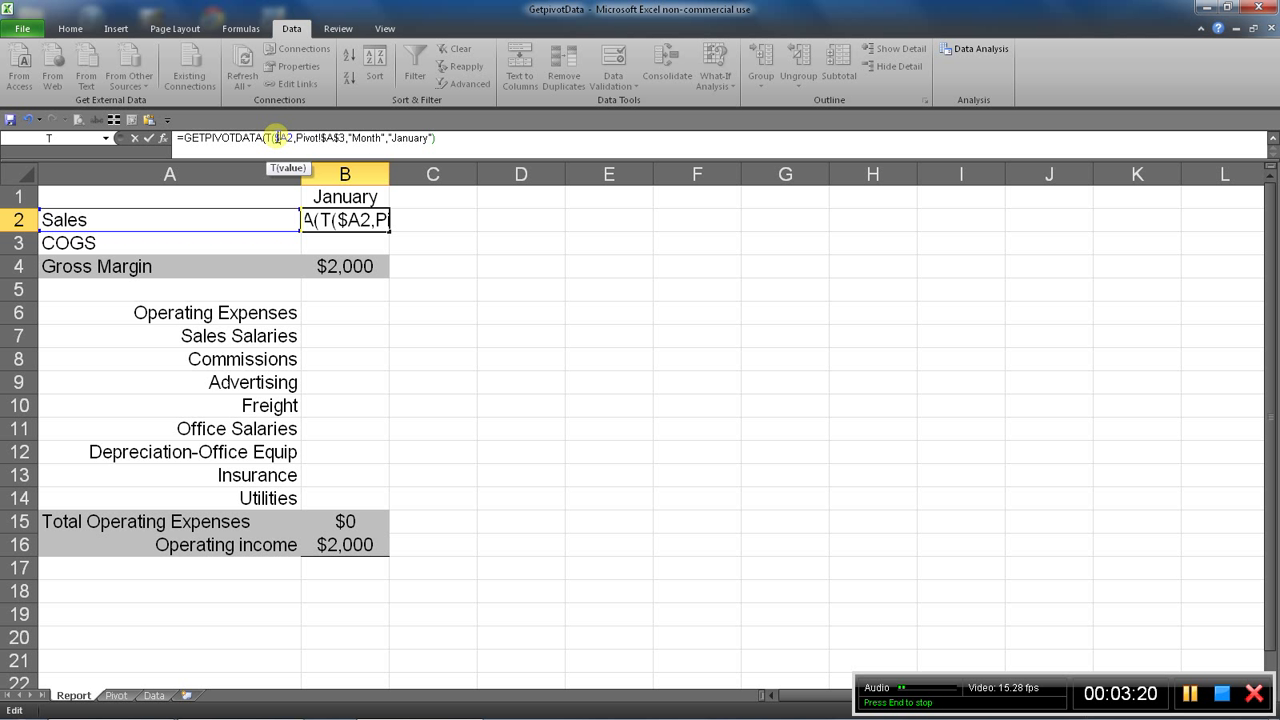
left_click_drag(277, 137, 290, 138)
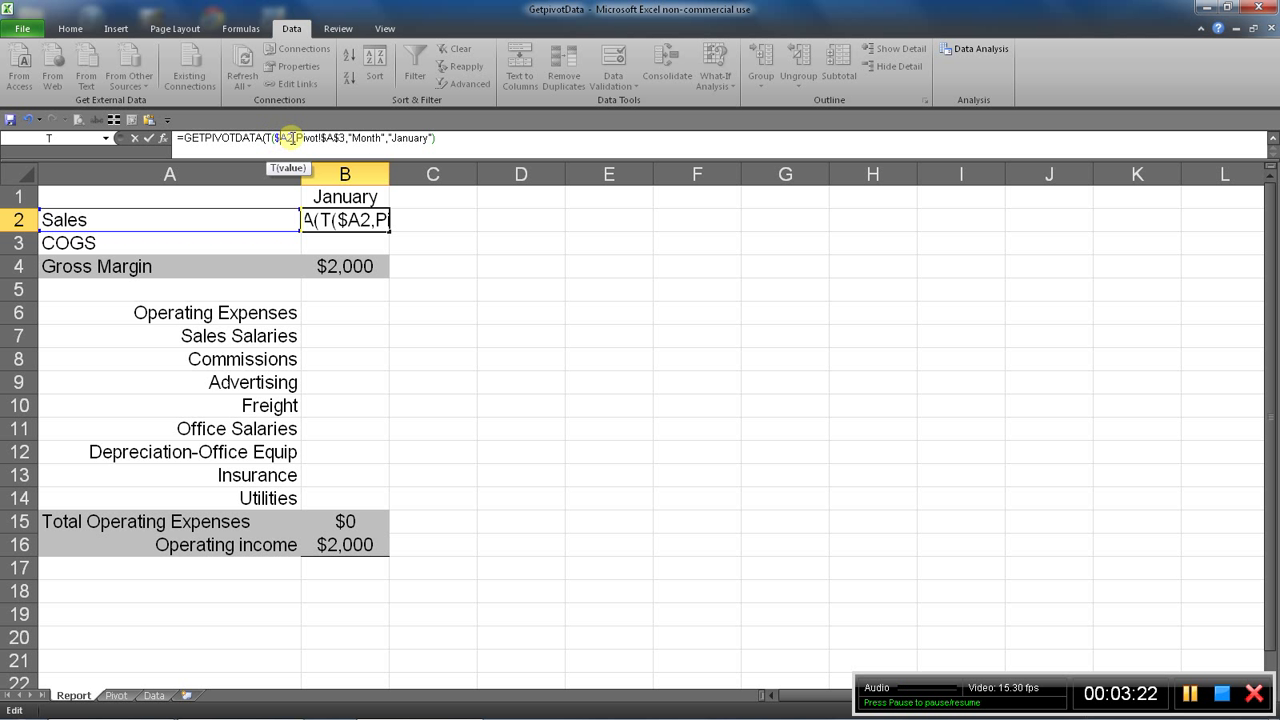
left_click(338, 136)
type(")")
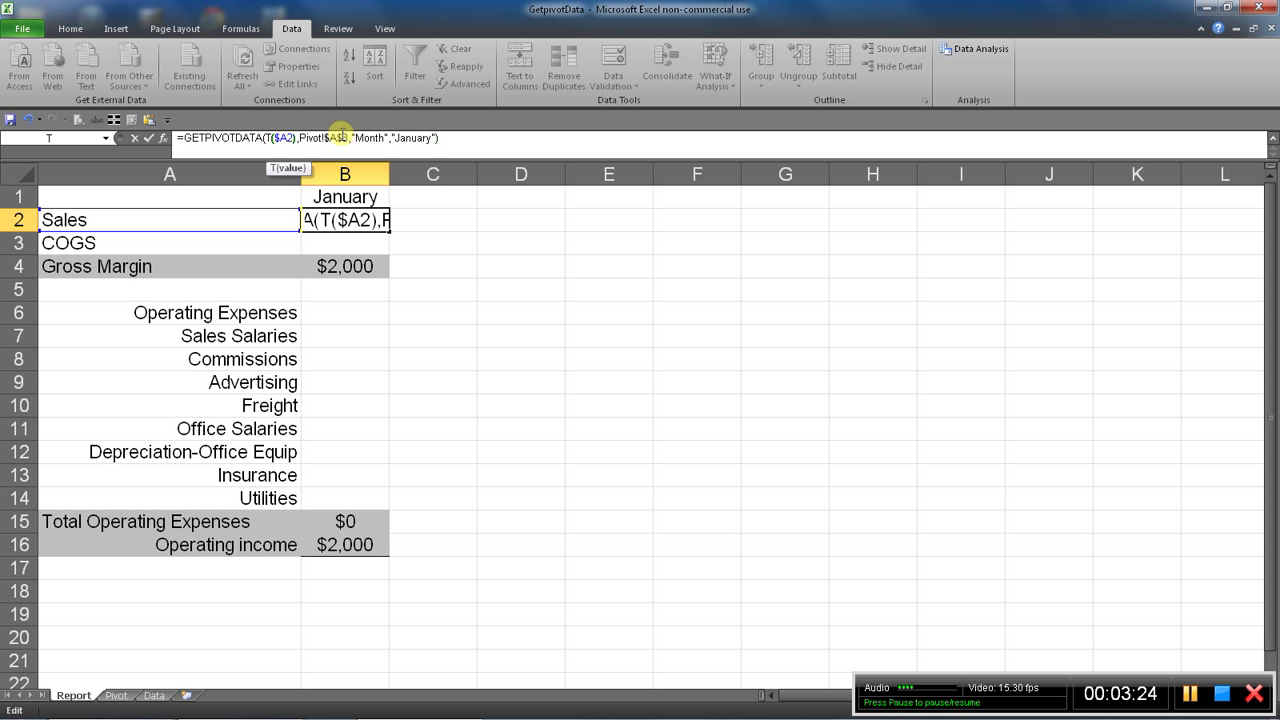
Step: Replace the "January" item in B2's GETPIVOTDATA formula with the reference B$1 and accept the formula
left_click(433, 137)
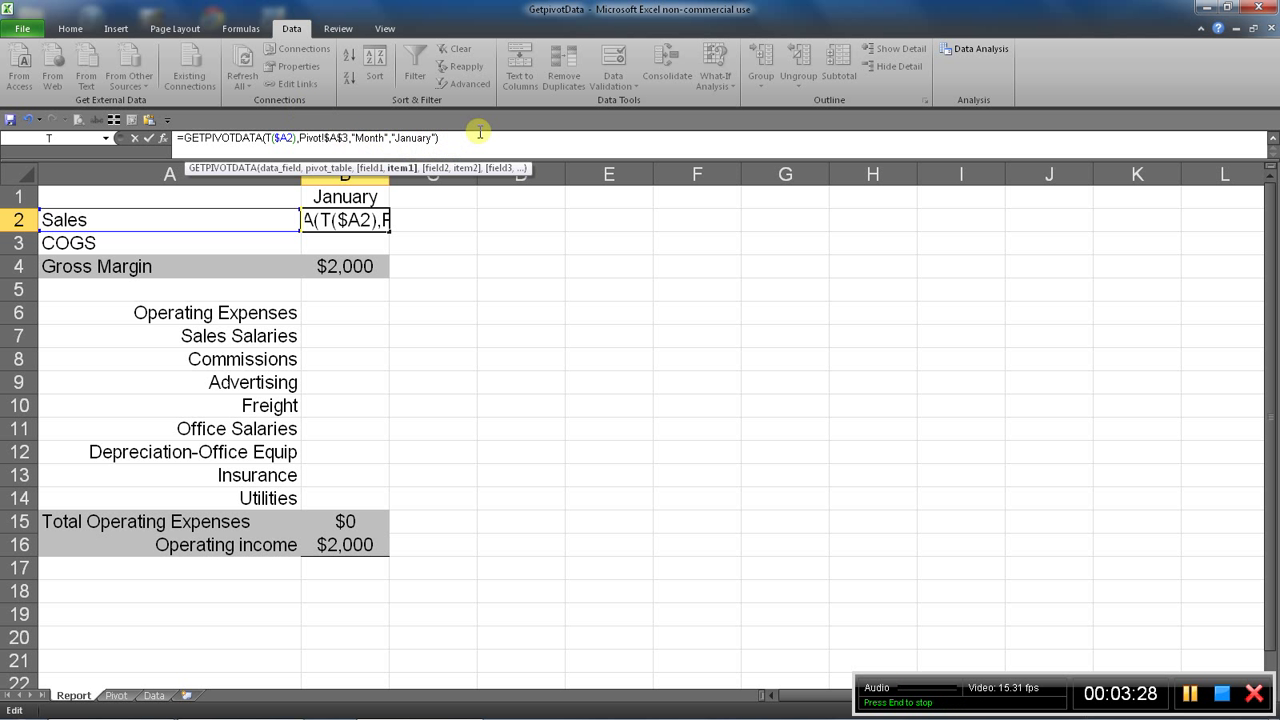
key("BackSpace")
key("BackSpace")
key("BackSpace")
key("BackSpace")
key("BackSpace")
key("BackSpace")
key("BackSpace")
key("BackSpace")
key("BackSpace")
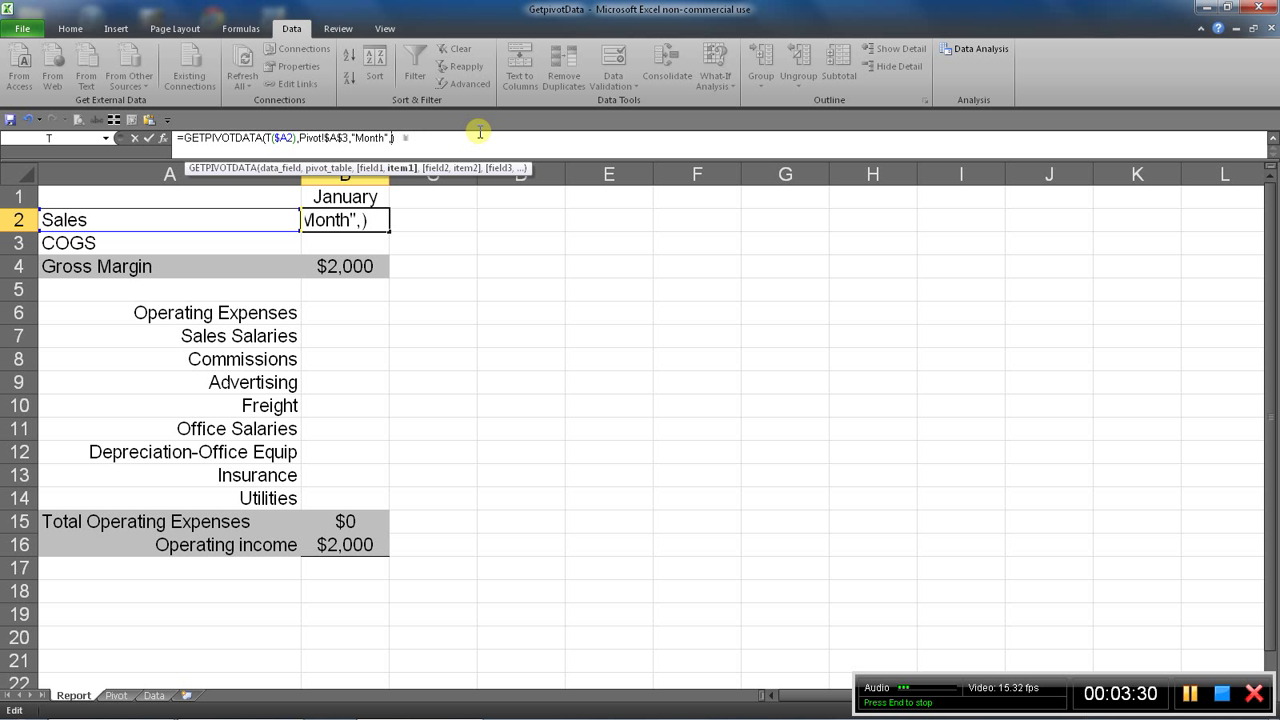
left_click(360, 198)
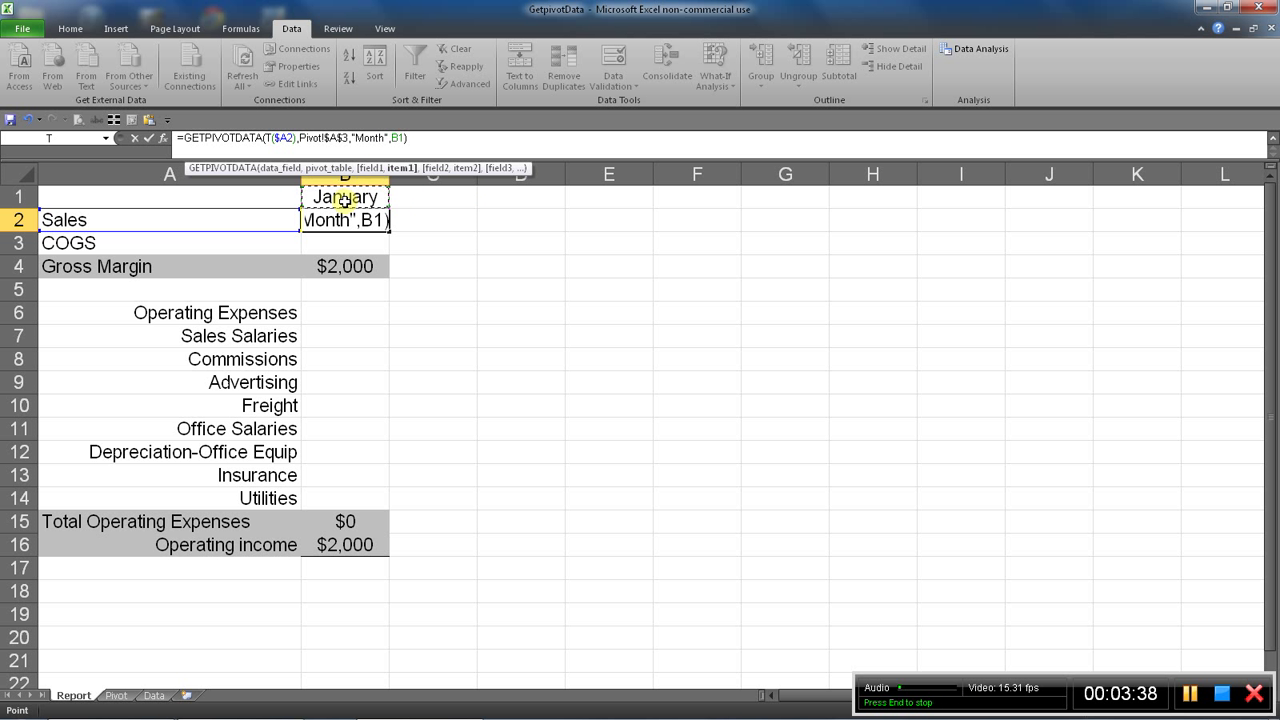
left_click(400, 138)
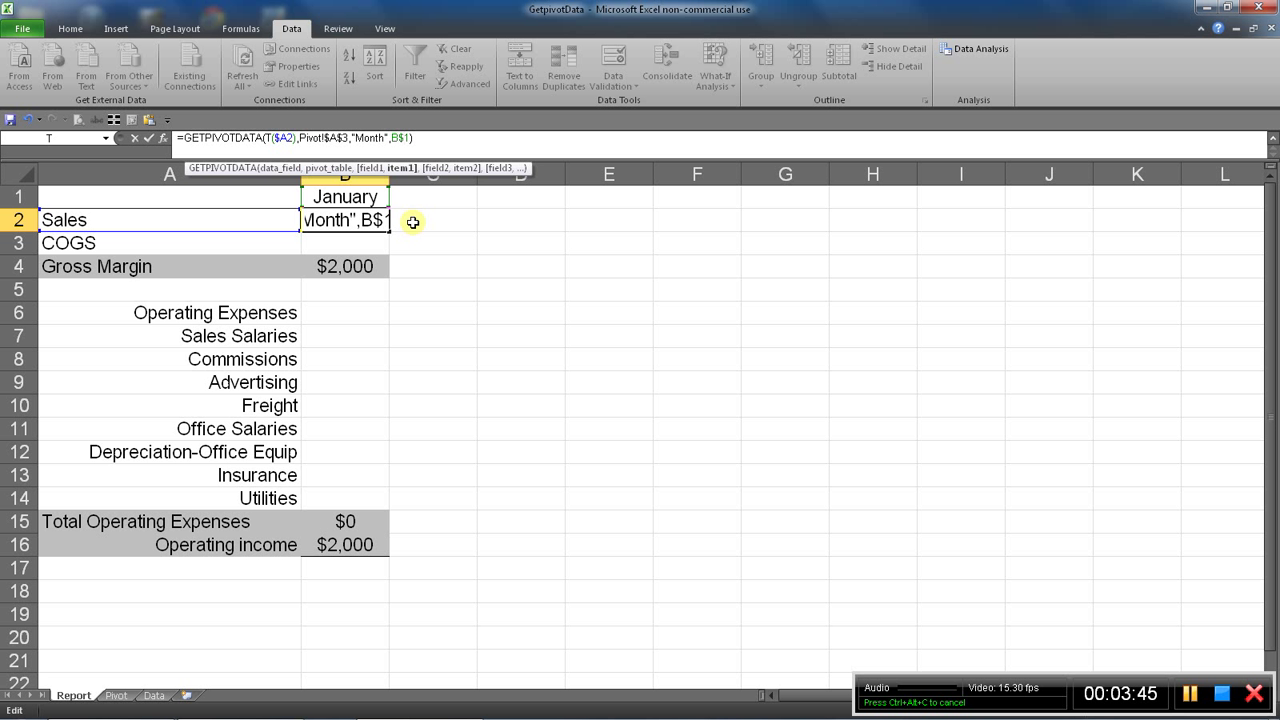
key("Return")
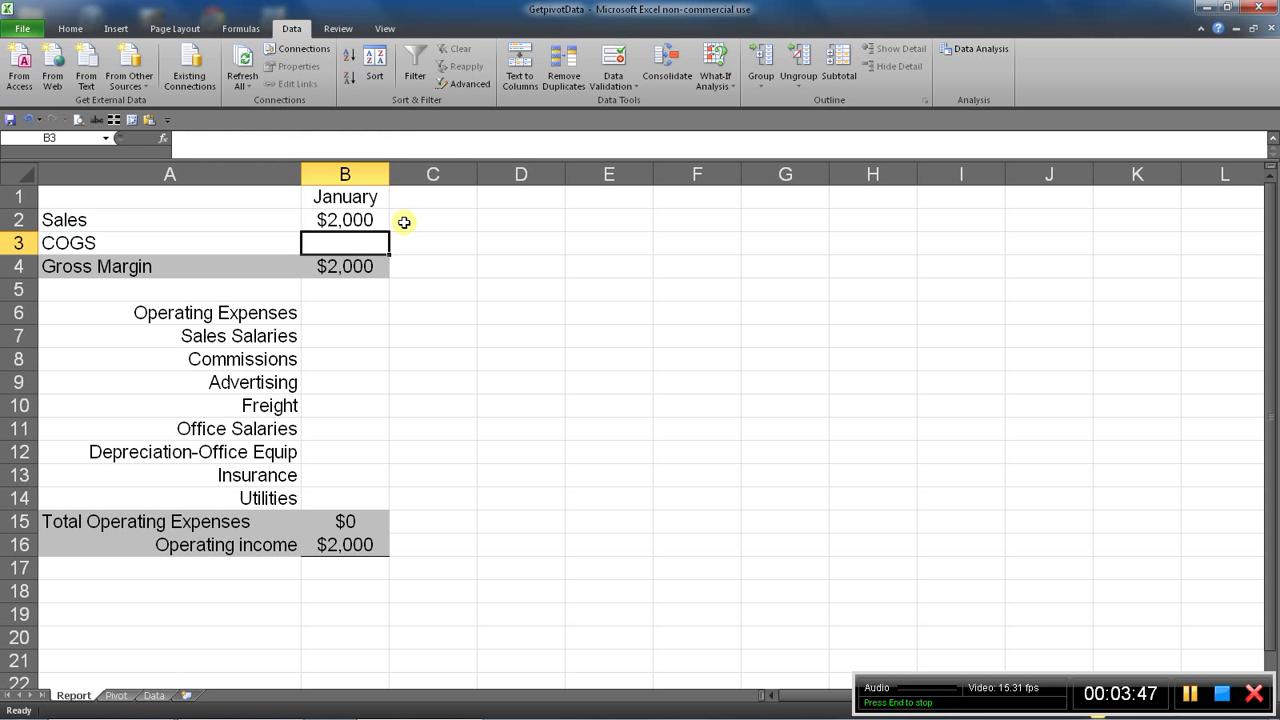
Step: Copy the Sales formula from cell B2 into the COGS cell B3
left_click(357, 218)
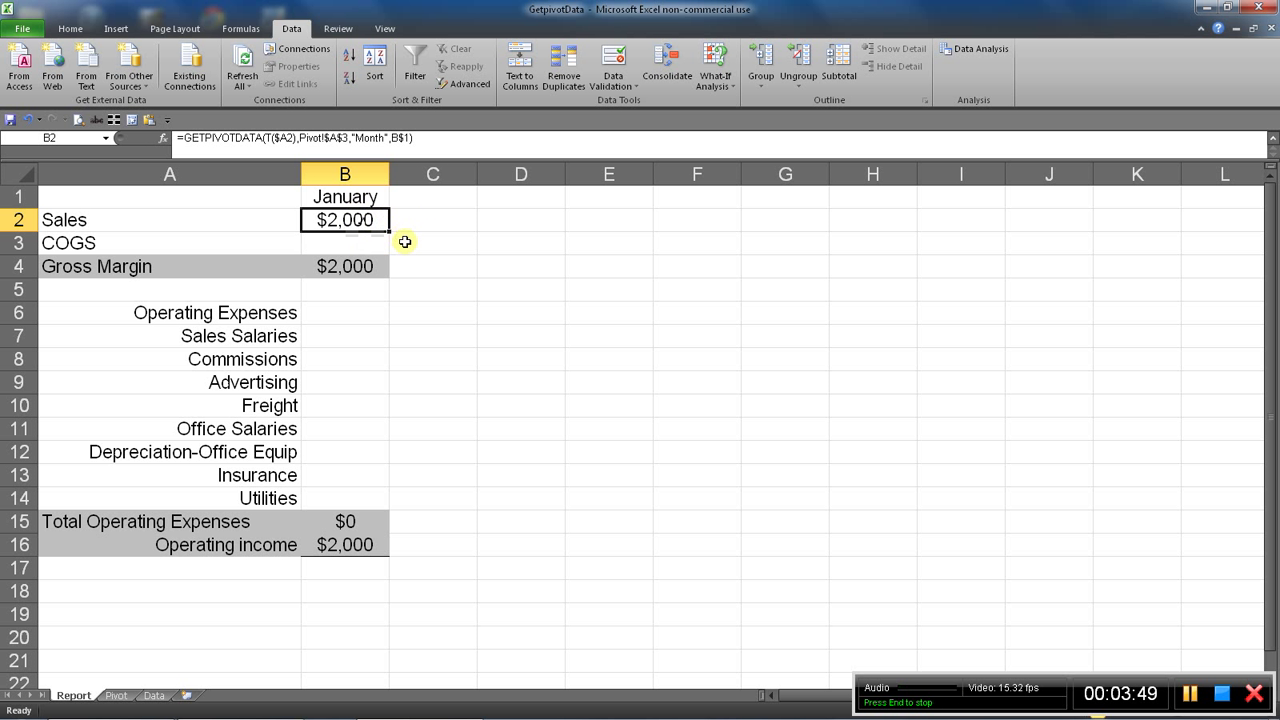
key("ctrl+c")
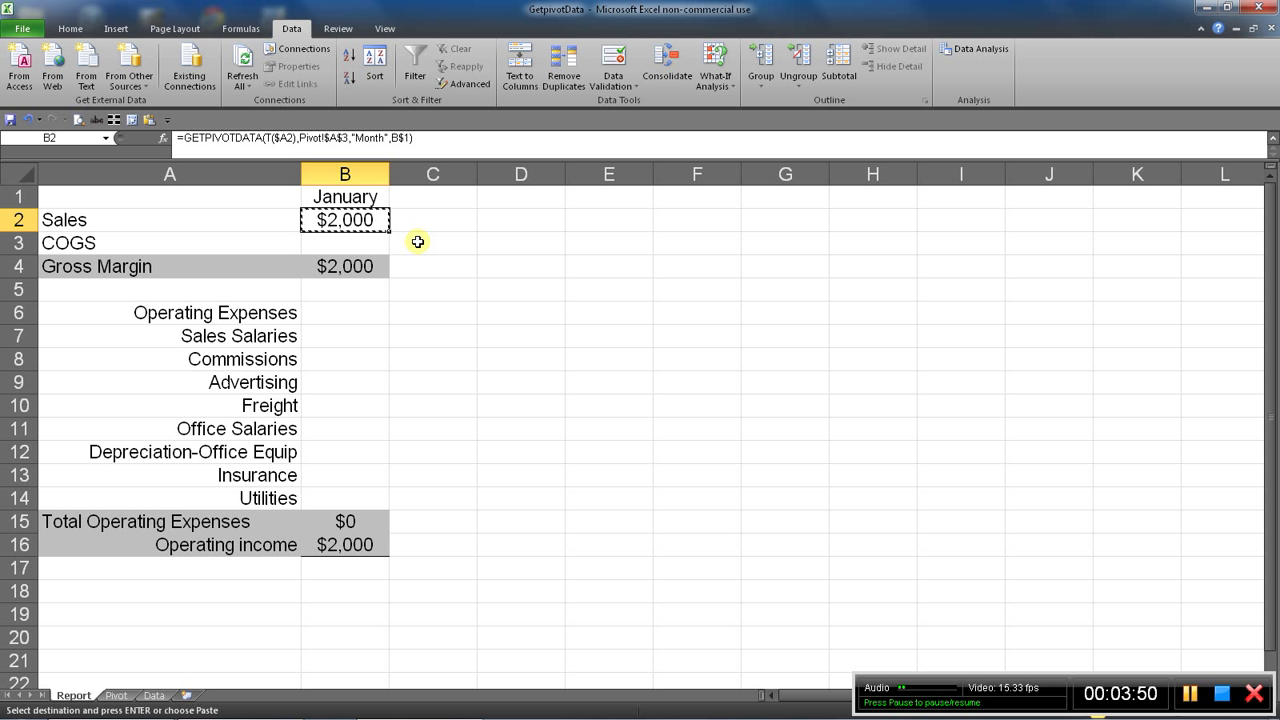
left_click(347, 243)
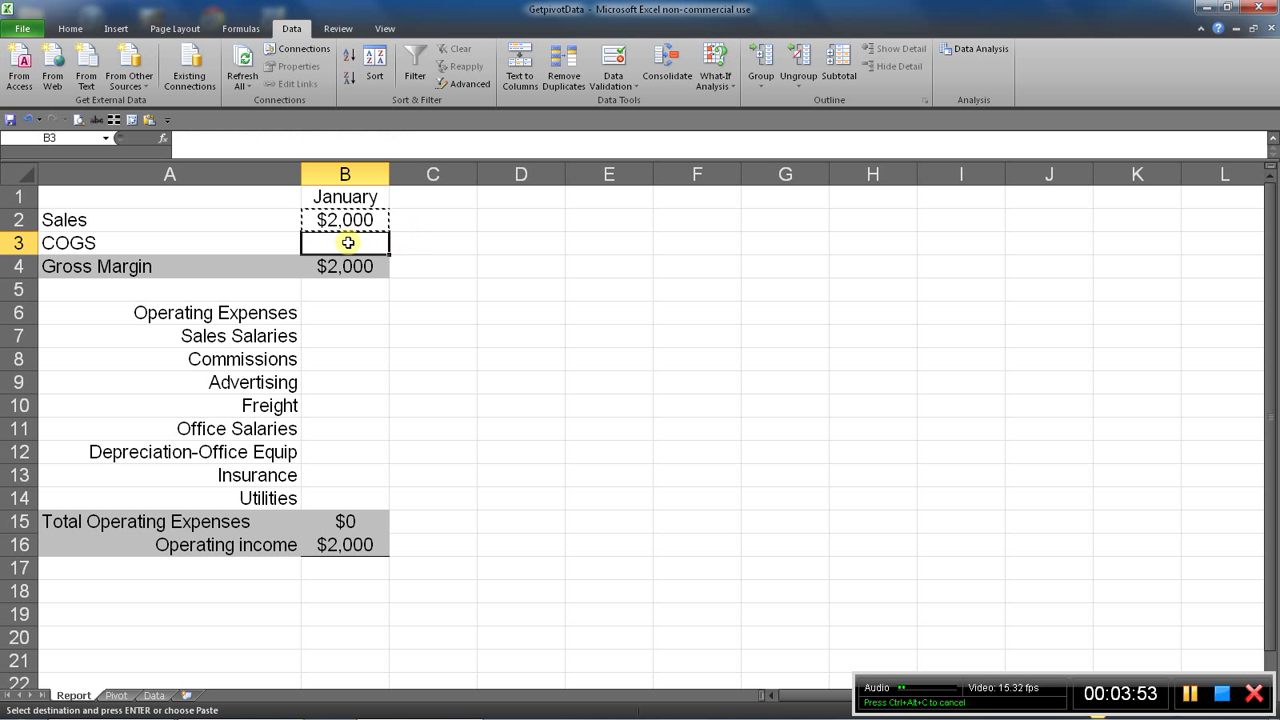
key("Return")
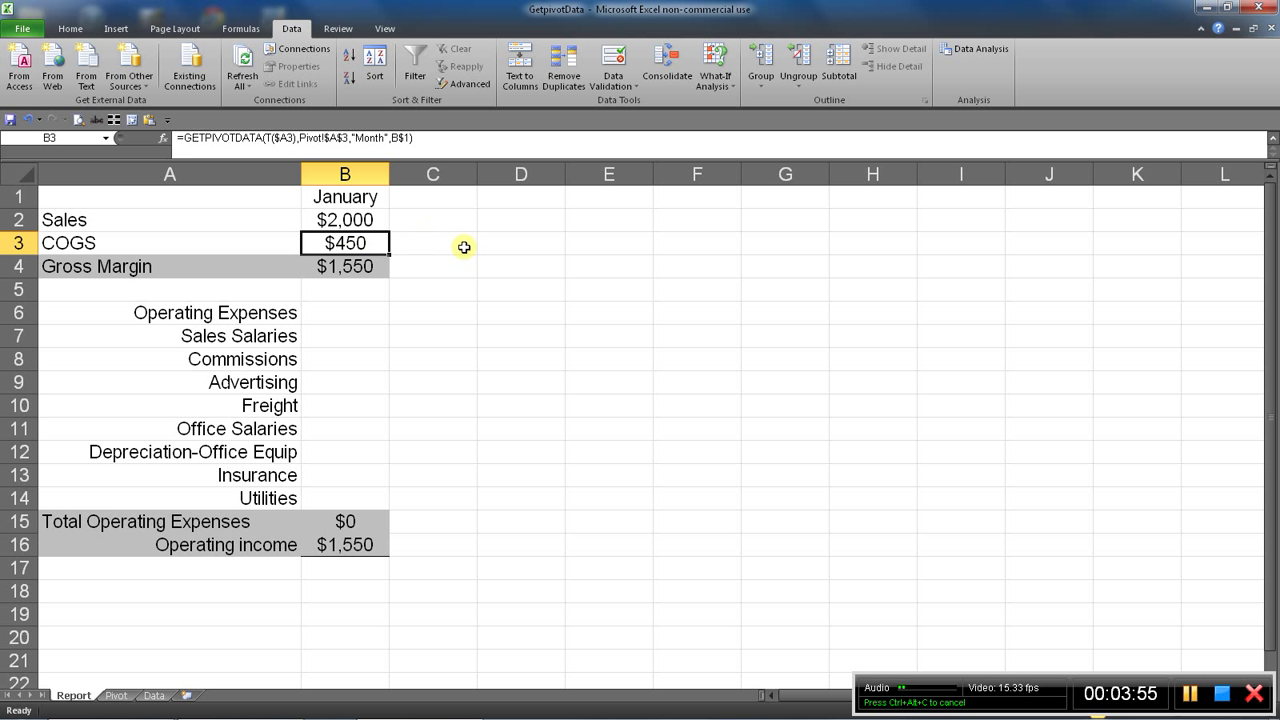
Step: Compare January's COGS figure with the Pivot and Data sheets, and return to the Report sheet
left_click(118, 696)
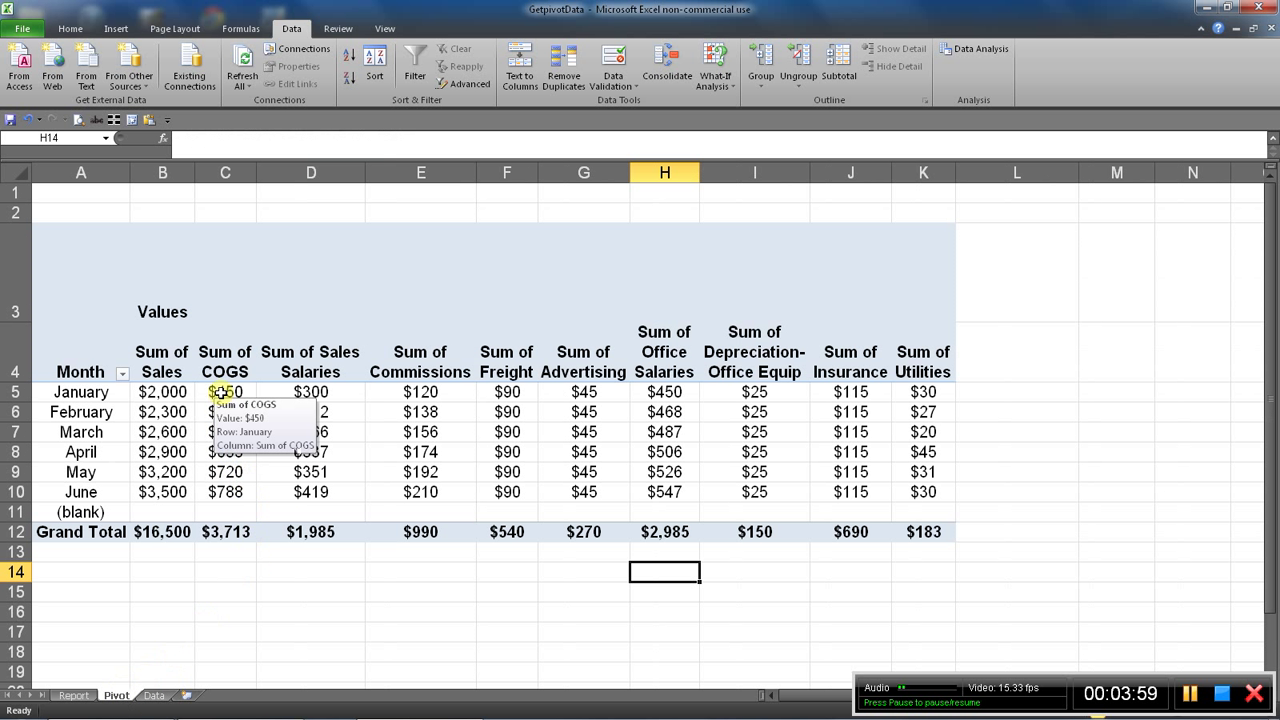
left_click(153, 695)
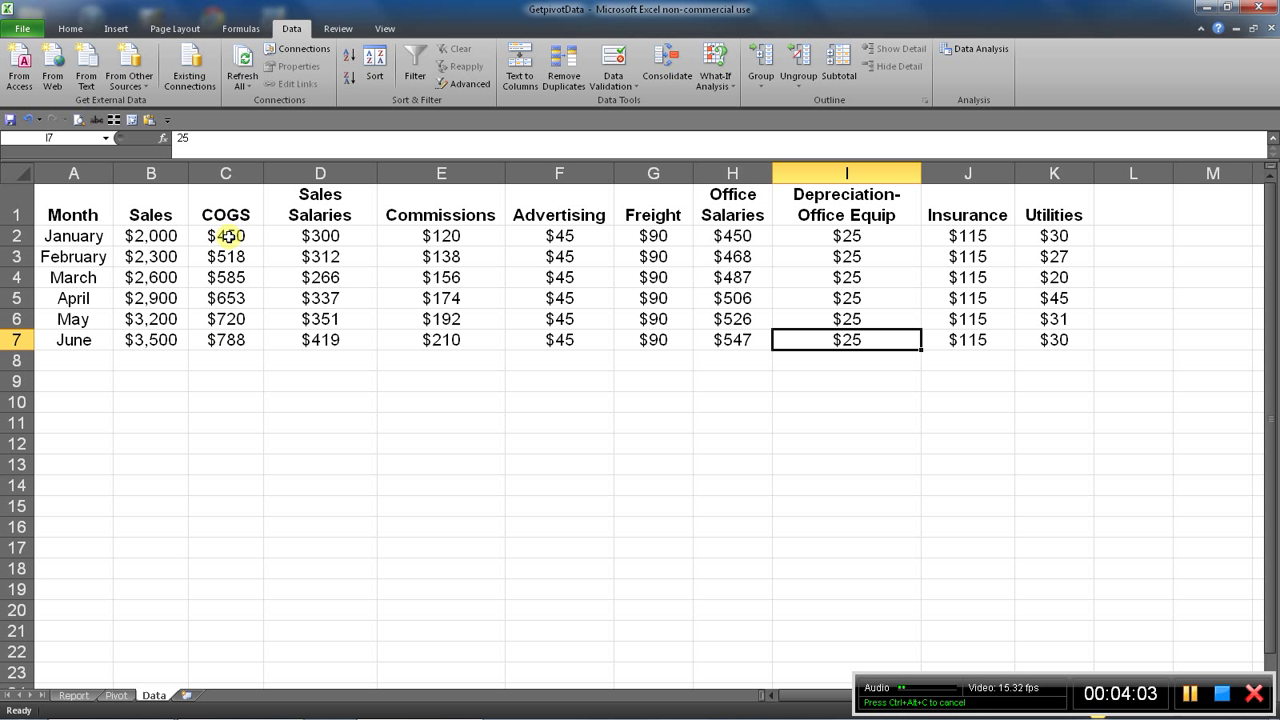
left_click(75, 696)
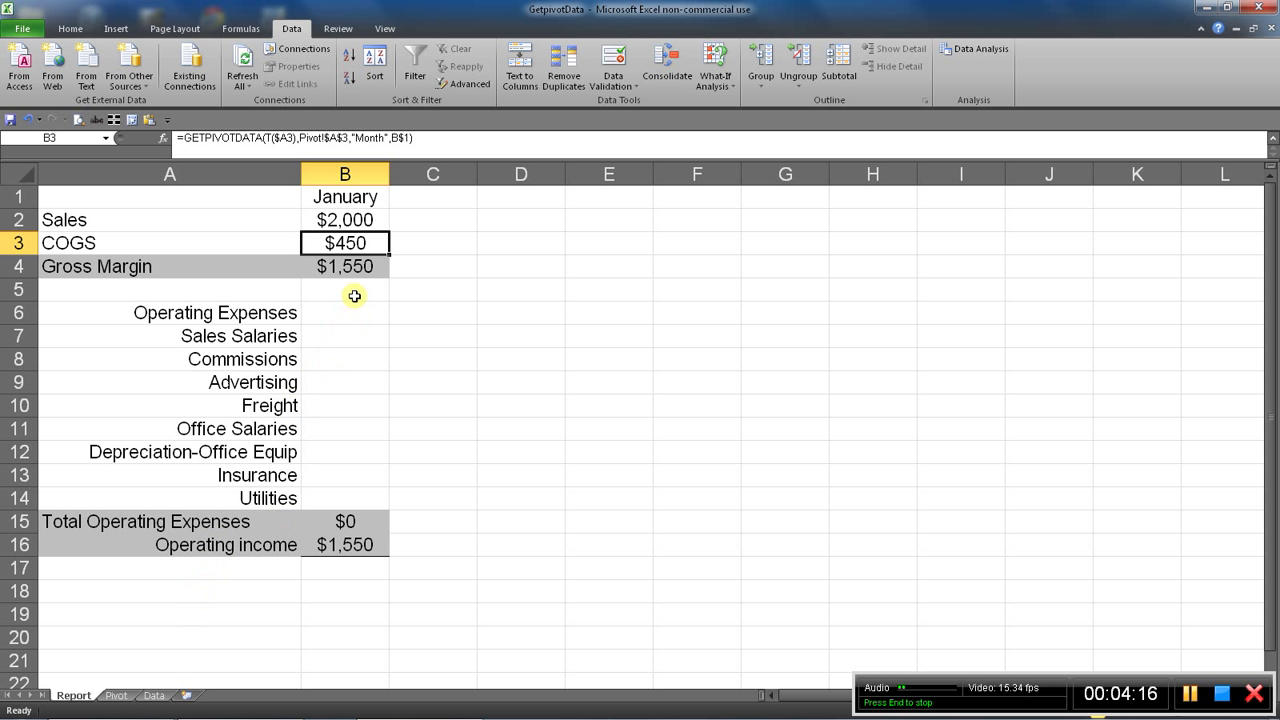
Step: Copy the COGS formula from B3 into B6:B14 and clear cell B6 beside the Operating Expenses heading
key("ctrl+c")
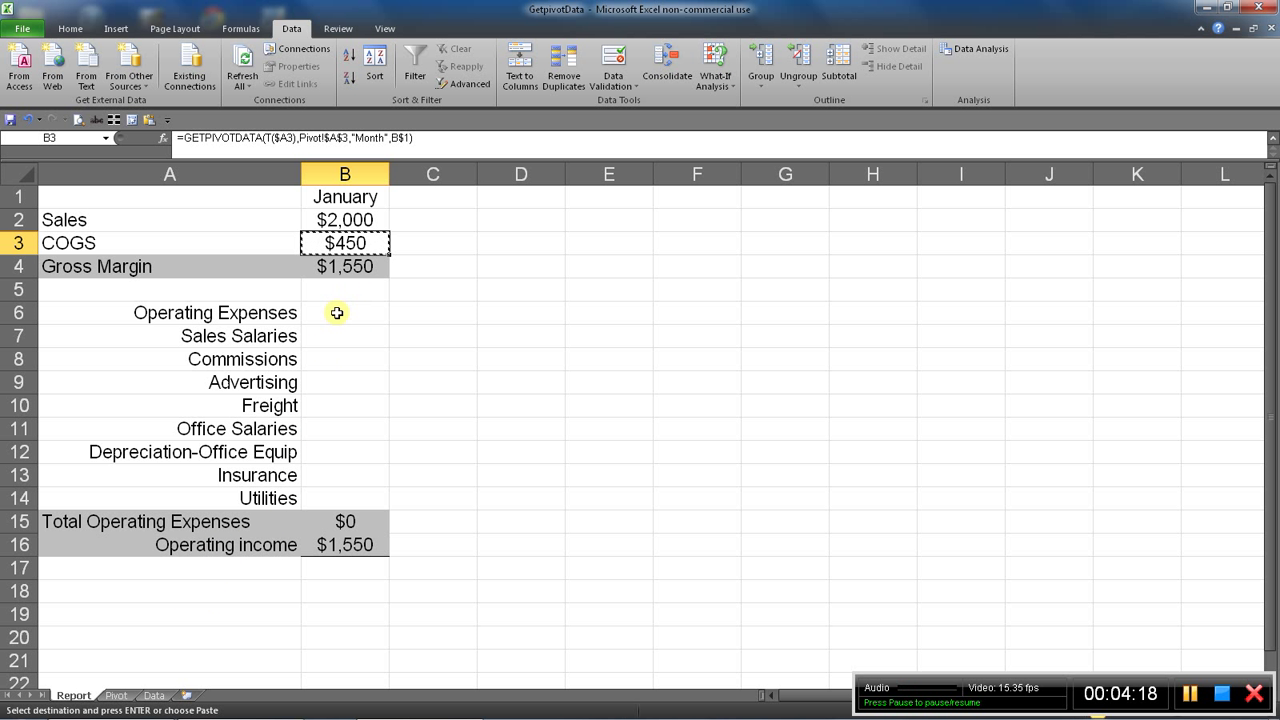
left_click_drag(337, 313, 330, 489)
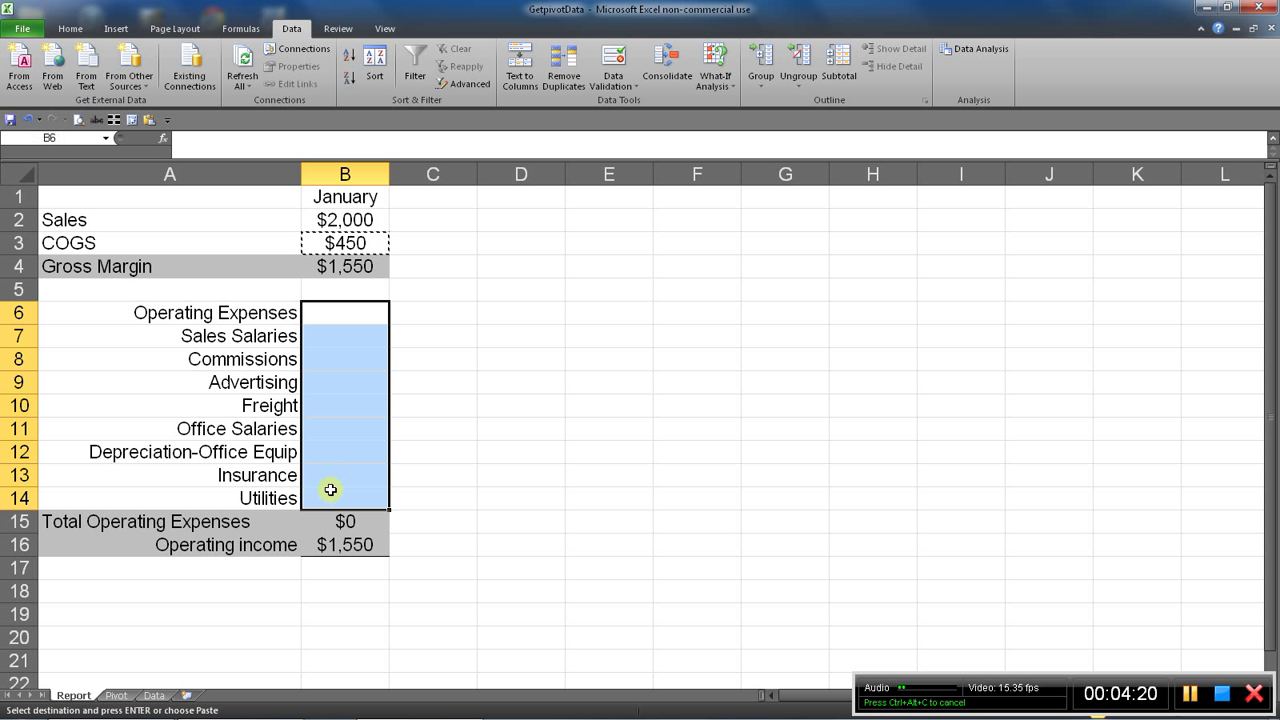
key("Return")
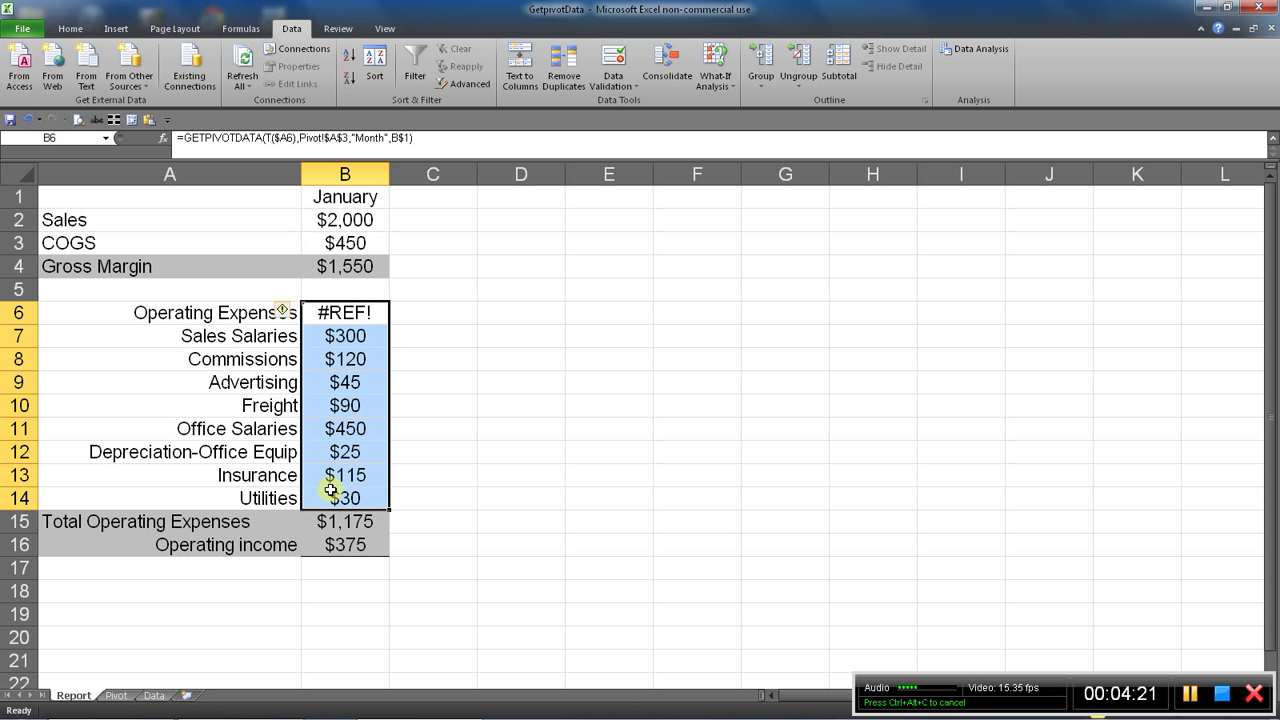
left_click(363, 306)
key("Delete")
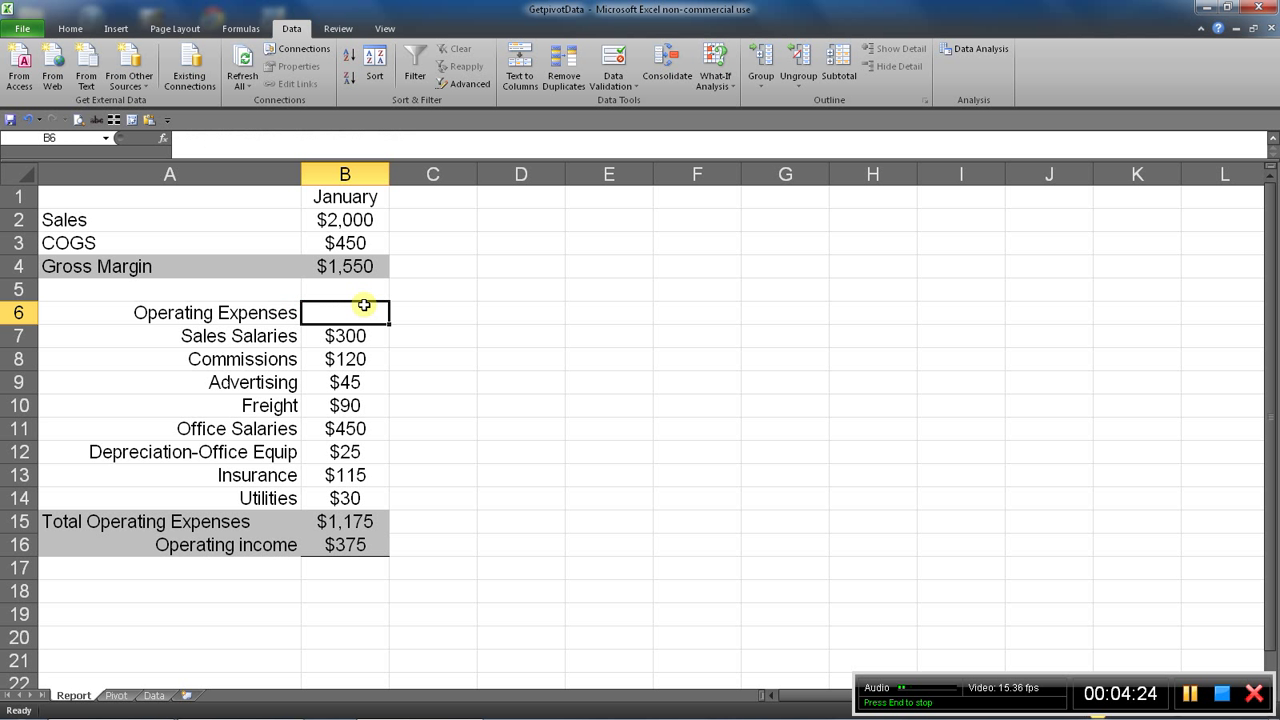
Step: Inspect the references in the Commissions formula in cell B8 without changing it
left_click(358, 362)
double_click(358, 362)
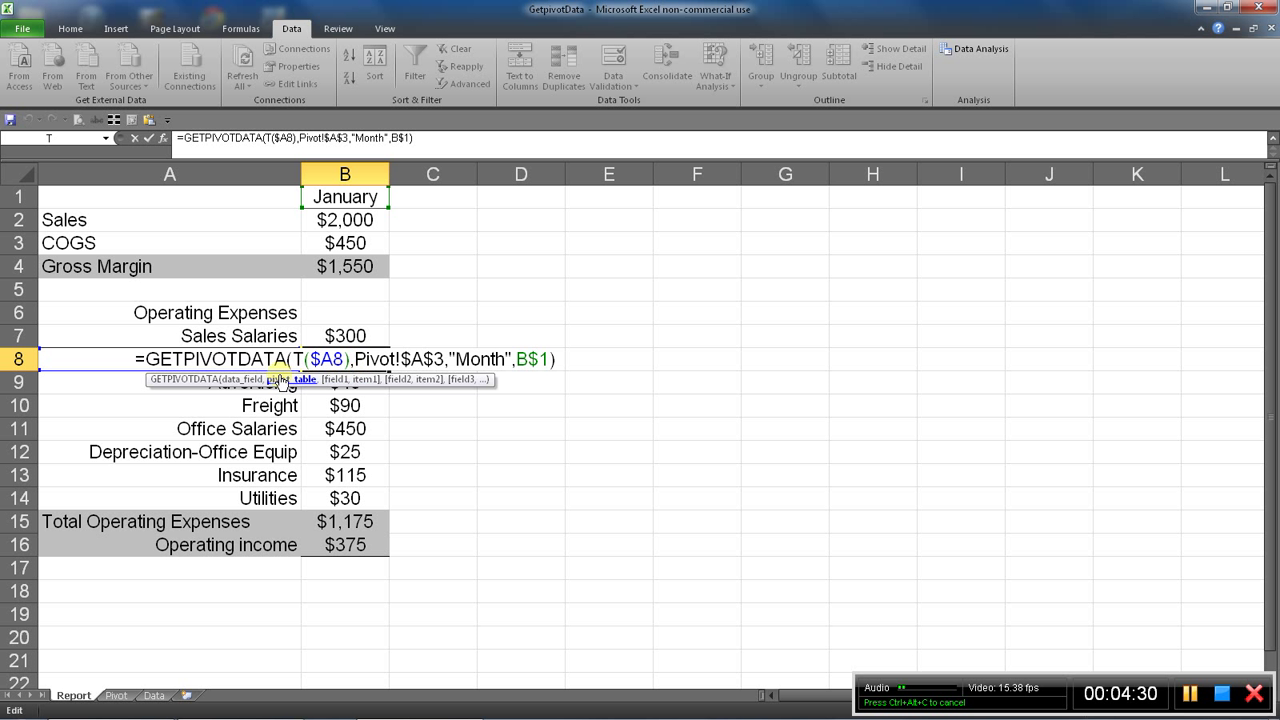
key("Escape")
mouse_move(117, 681)
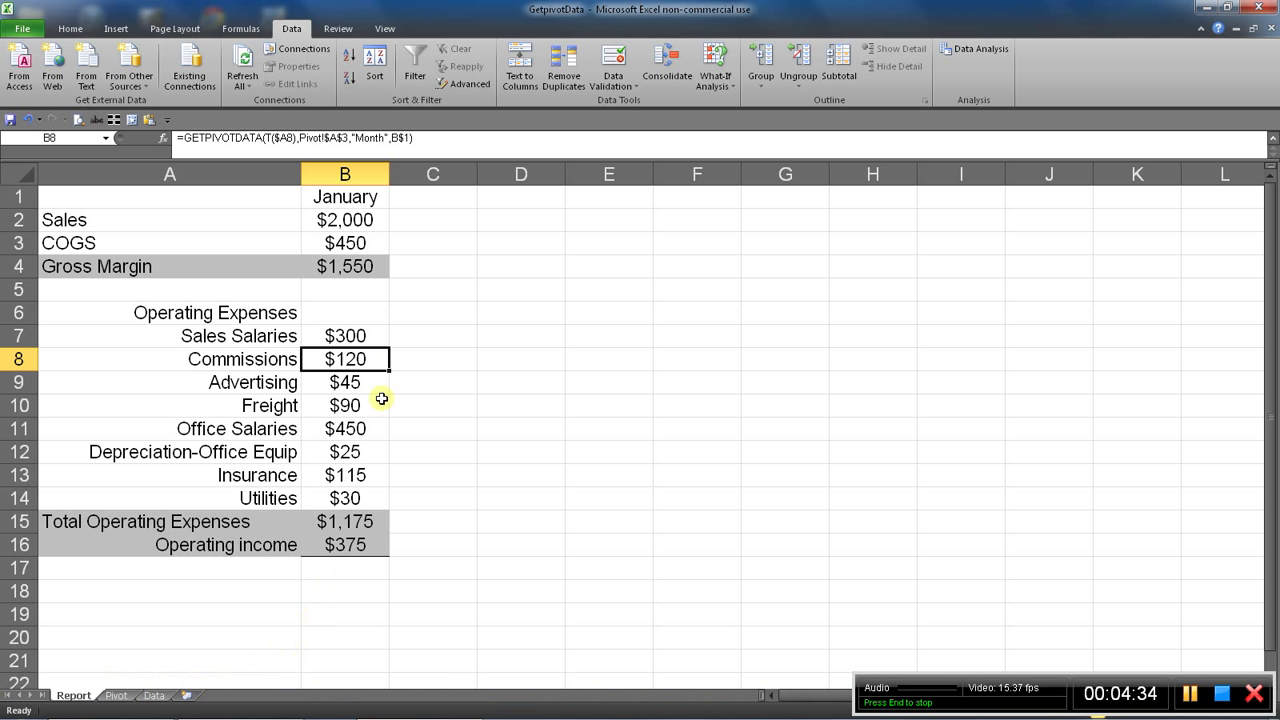
Step: Copy column B of the report into column C and set the month in C1 to february
left_click(358, 175)
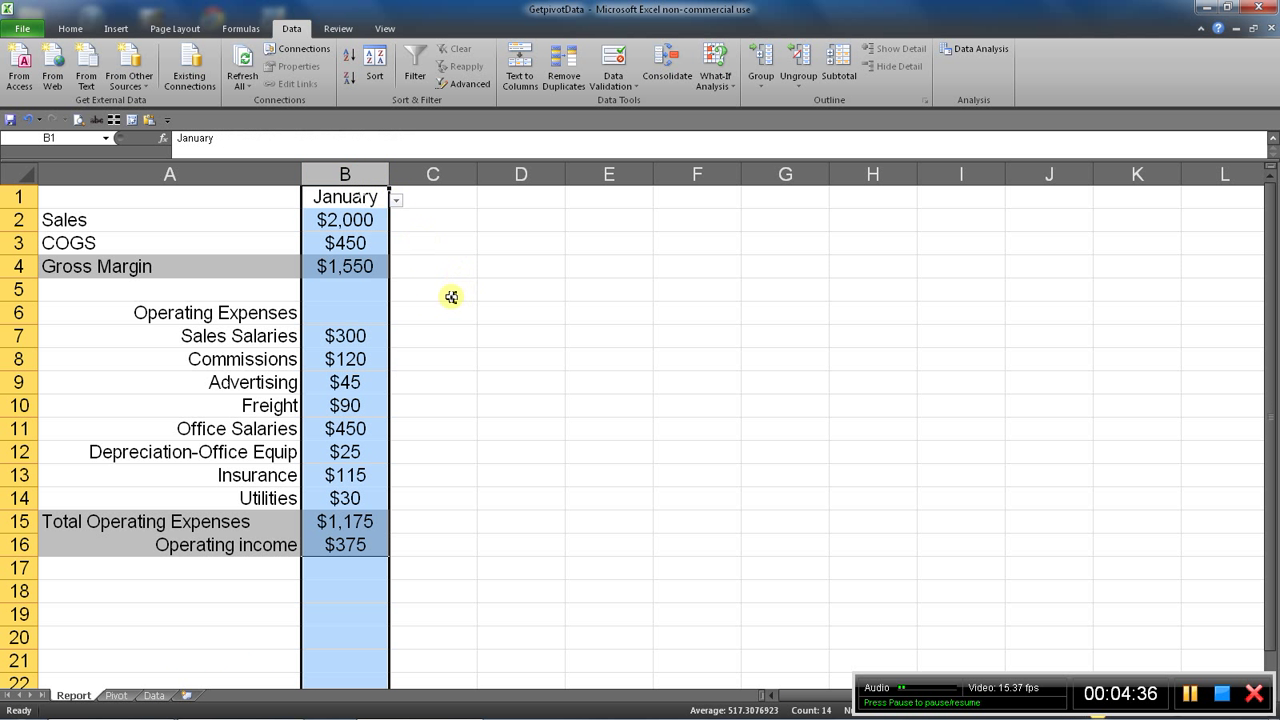
key("ctrl+c")
left_click(430, 176)
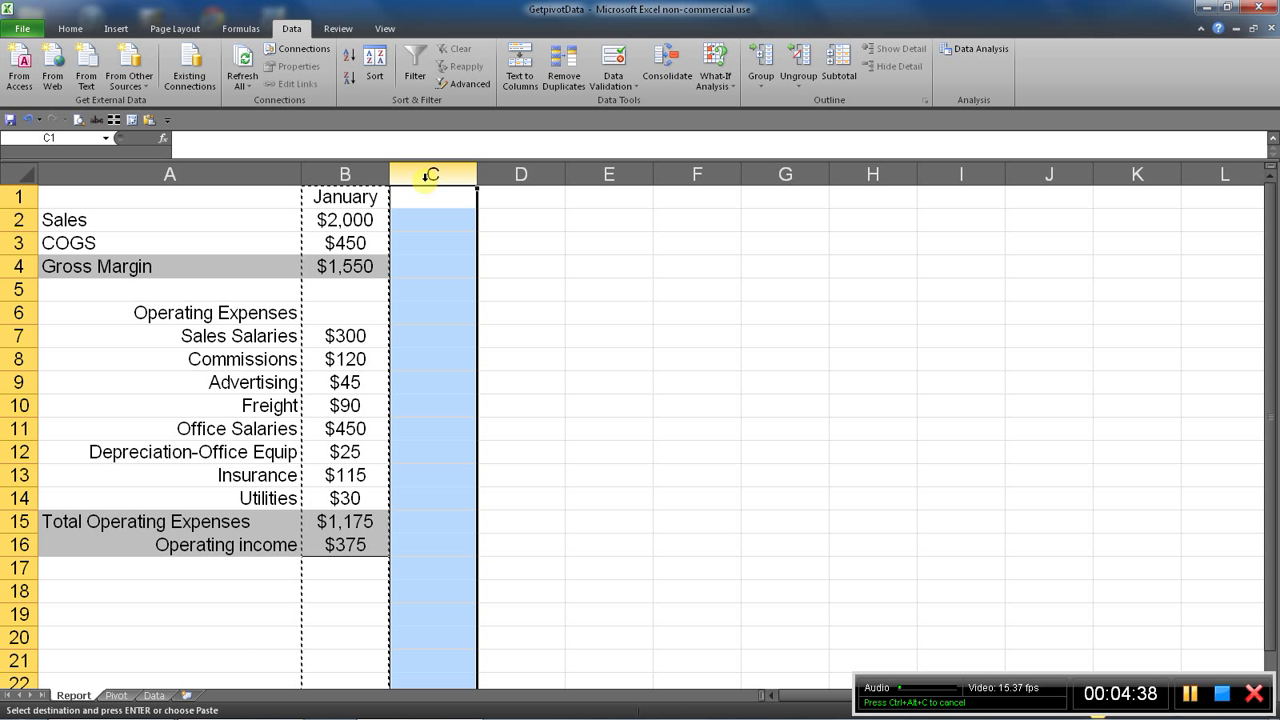
key("ctrl+v")
left_click(440, 197)
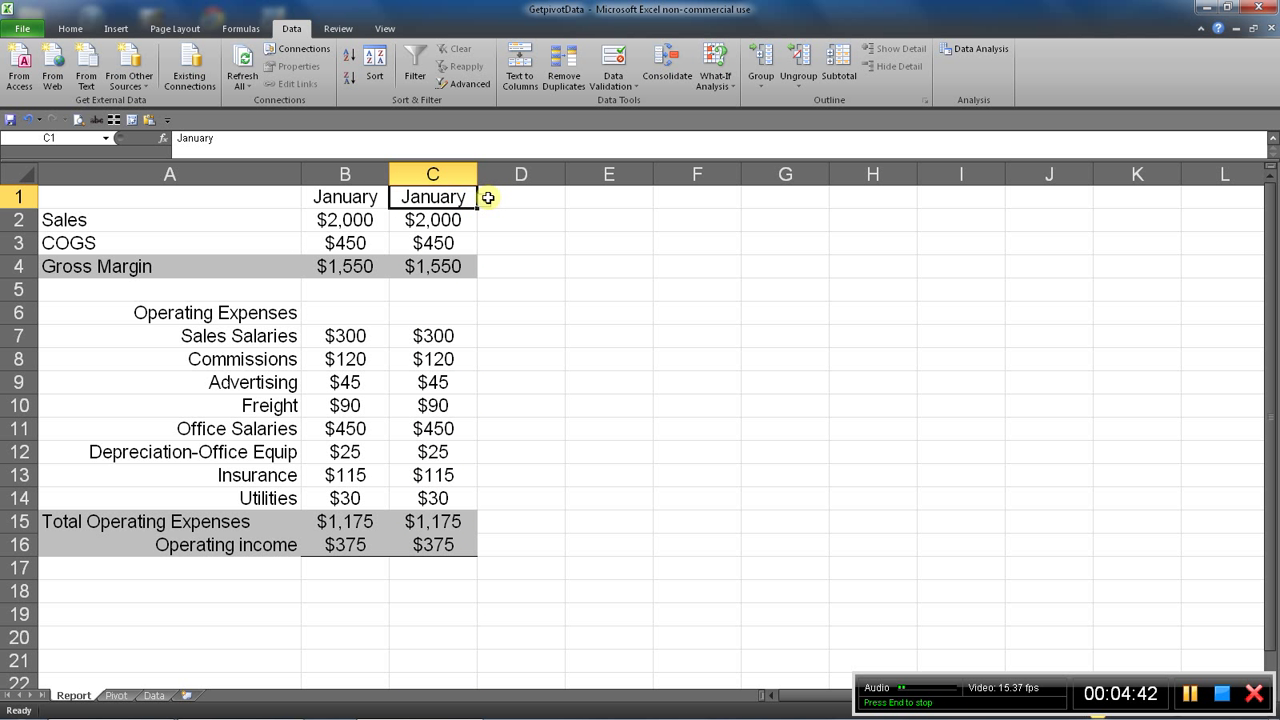
left_click(485, 200)
left_click(423, 237)
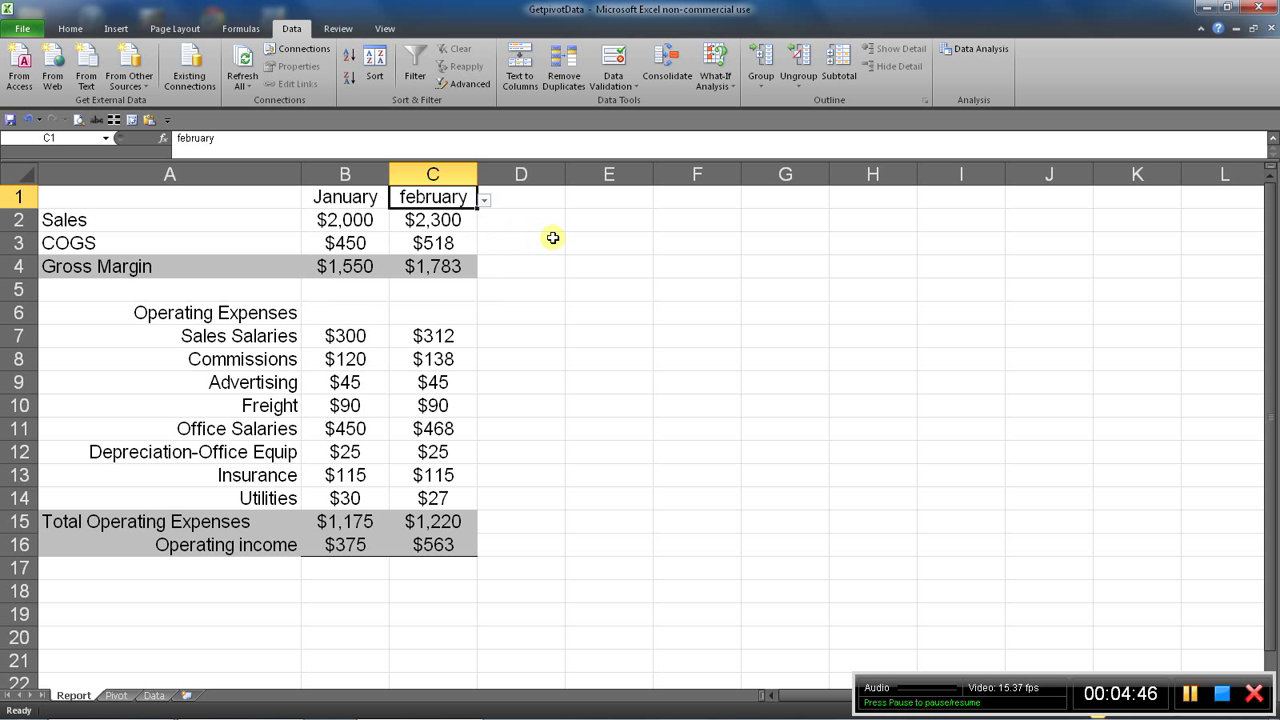
Step: Copy the february column C into columns D through H
left_click(432, 174)
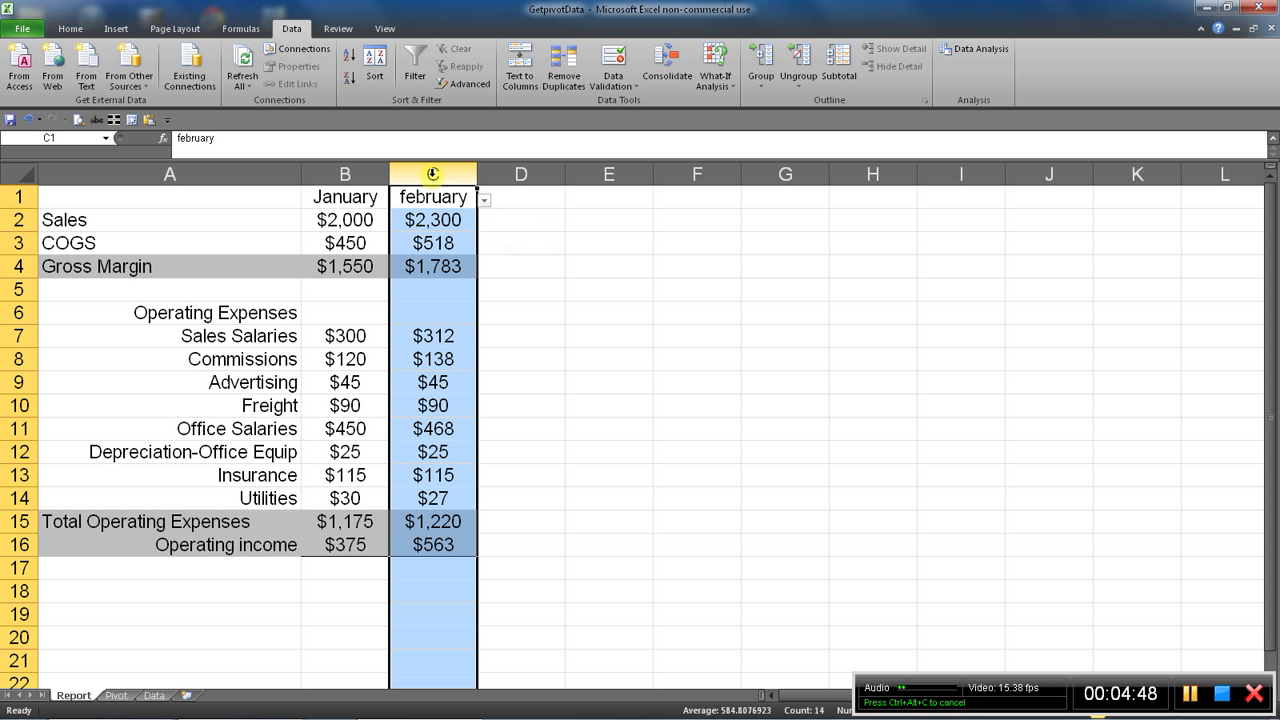
key("ctrl+c")
left_click_drag(517, 174, 914, 149)
key("Return")
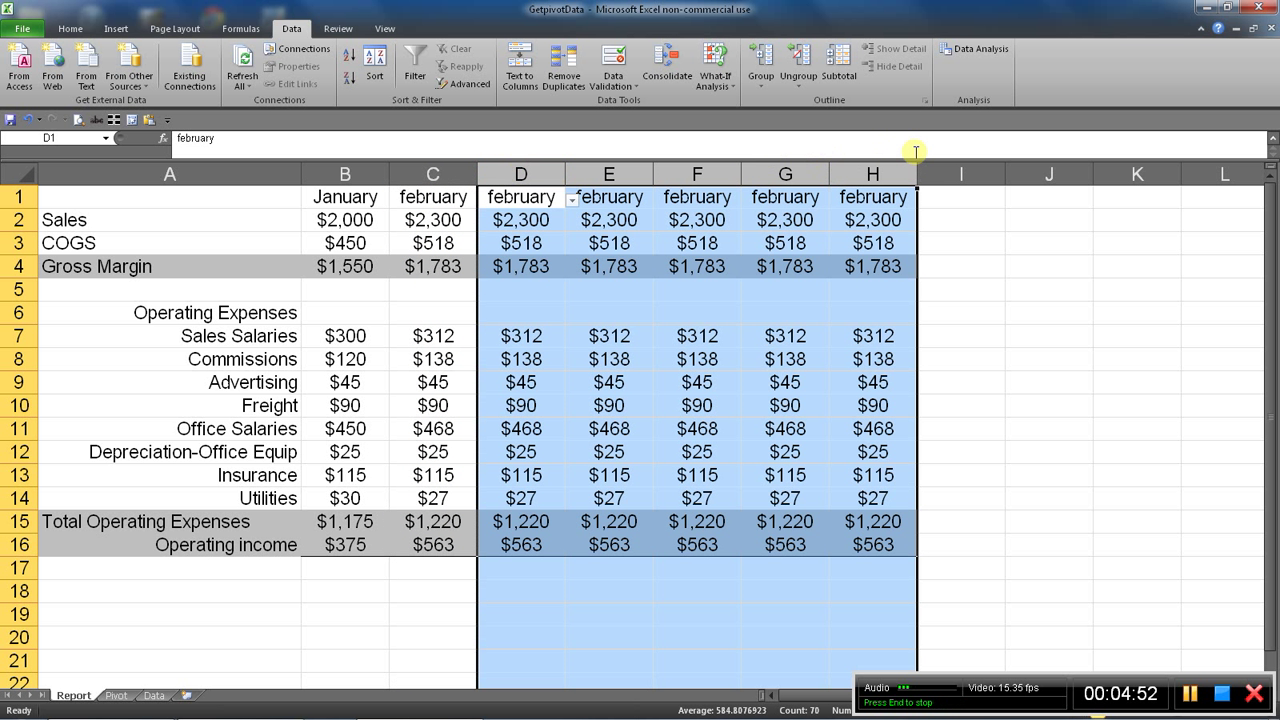
Step: Set the month header in D1 to March and the one in E1 to April
left_click(528, 199)
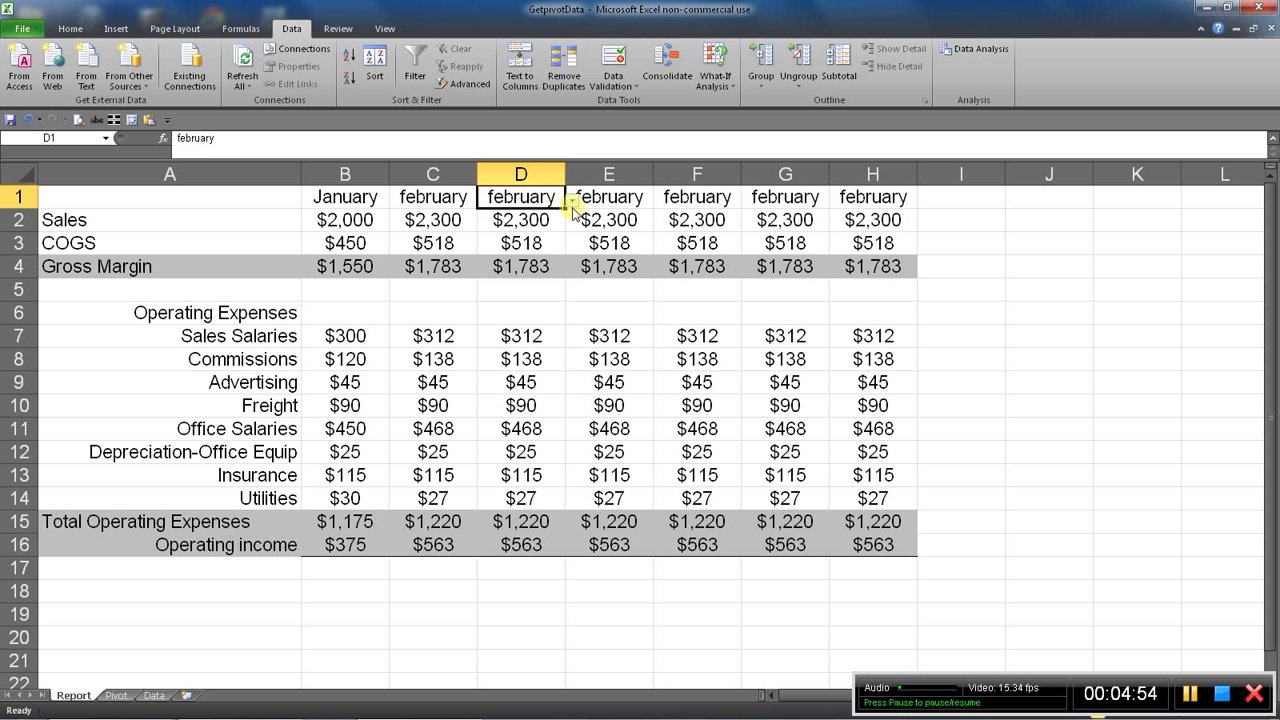
left_click(571, 203)
left_click(491, 252)
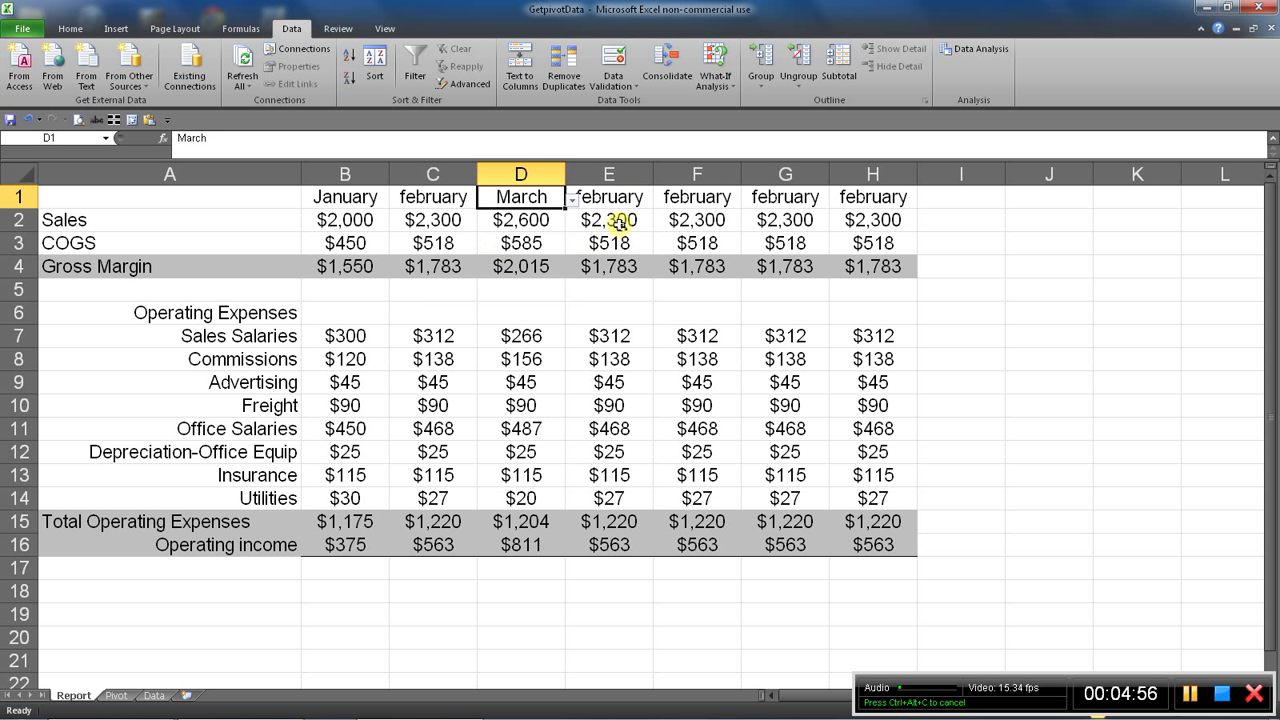
left_click(620, 198)
left_click(660, 200)
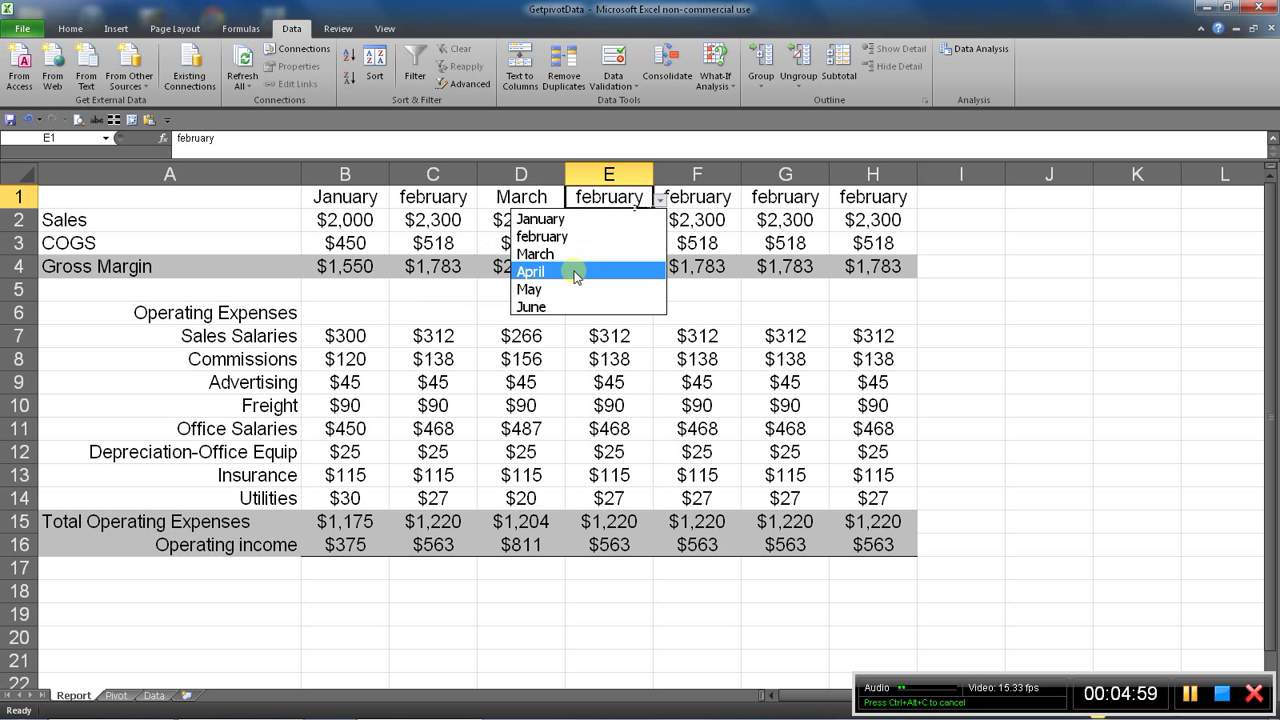
left_click(576, 272)
Step: Change the month in F1 to May and the month in G1 to June
left_click(703, 198)
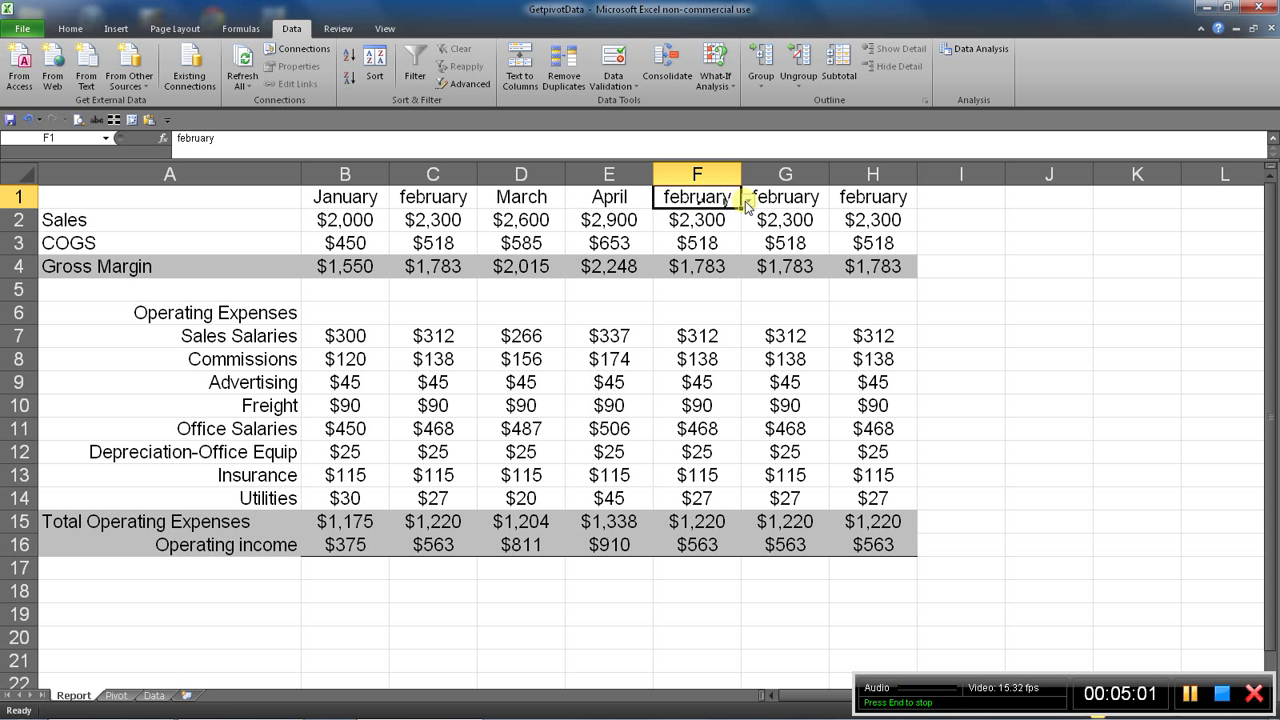
left_click(746, 204)
left_click(660, 284)
left_click(778, 201)
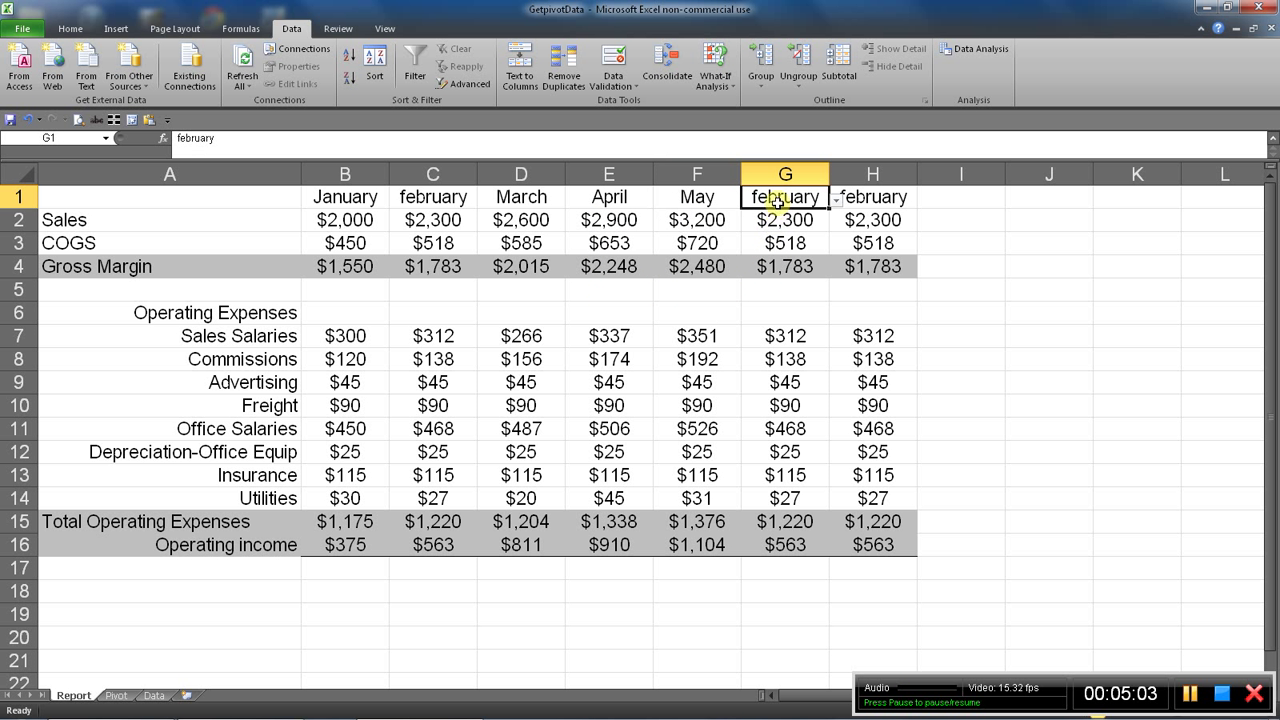
left_click(836, 201)
left_click(764, 304)
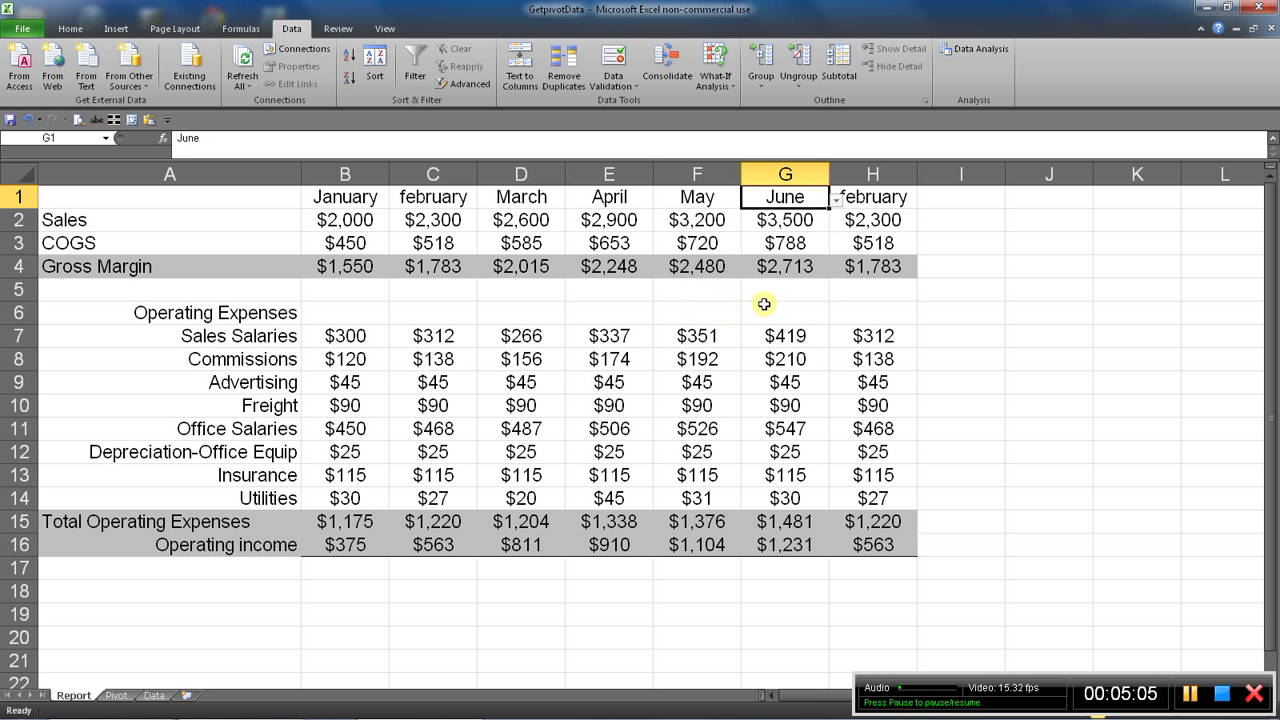
Step: Delete the surplus february column H from the report
left_click(876, 176)
right_click(887, 178)
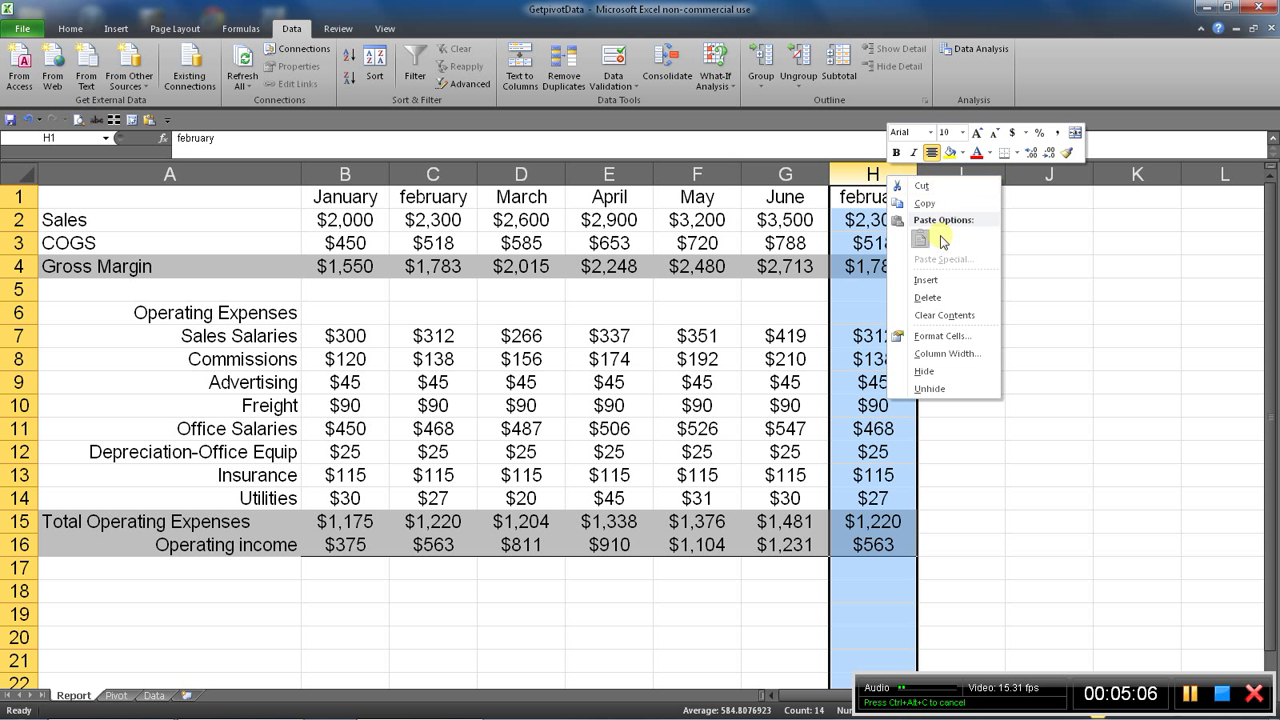
left_click(929, 298)
left_click(892, 262)
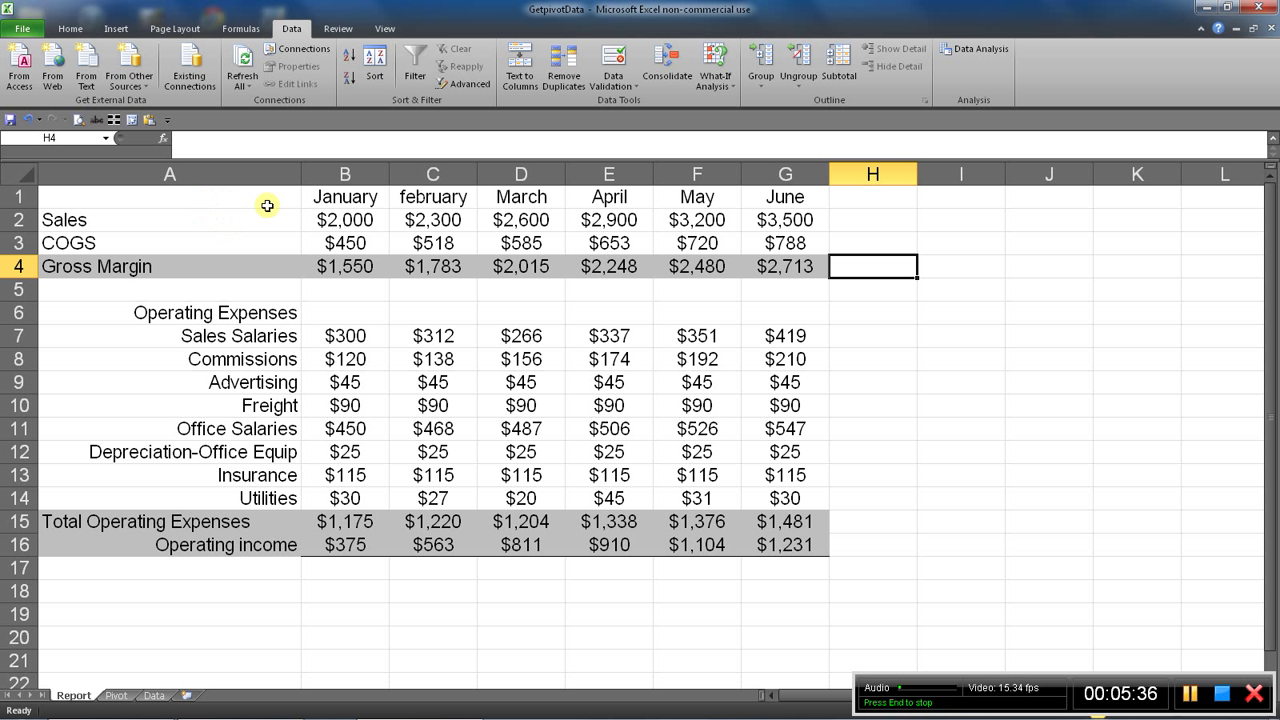
Step: Insert a basic 2-D line chart of the January Sales and COGS figures in A1:B3
left_click_drag(258, 198, 345, 243)
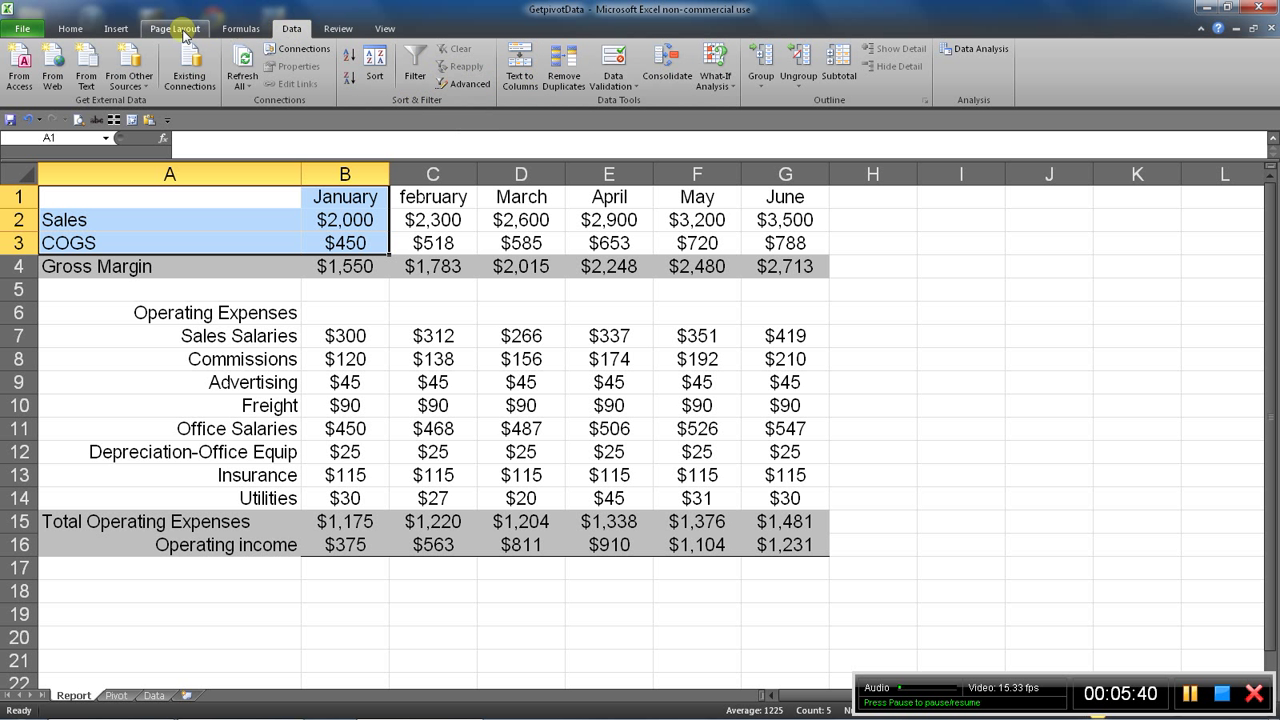
left_click(116, 28)
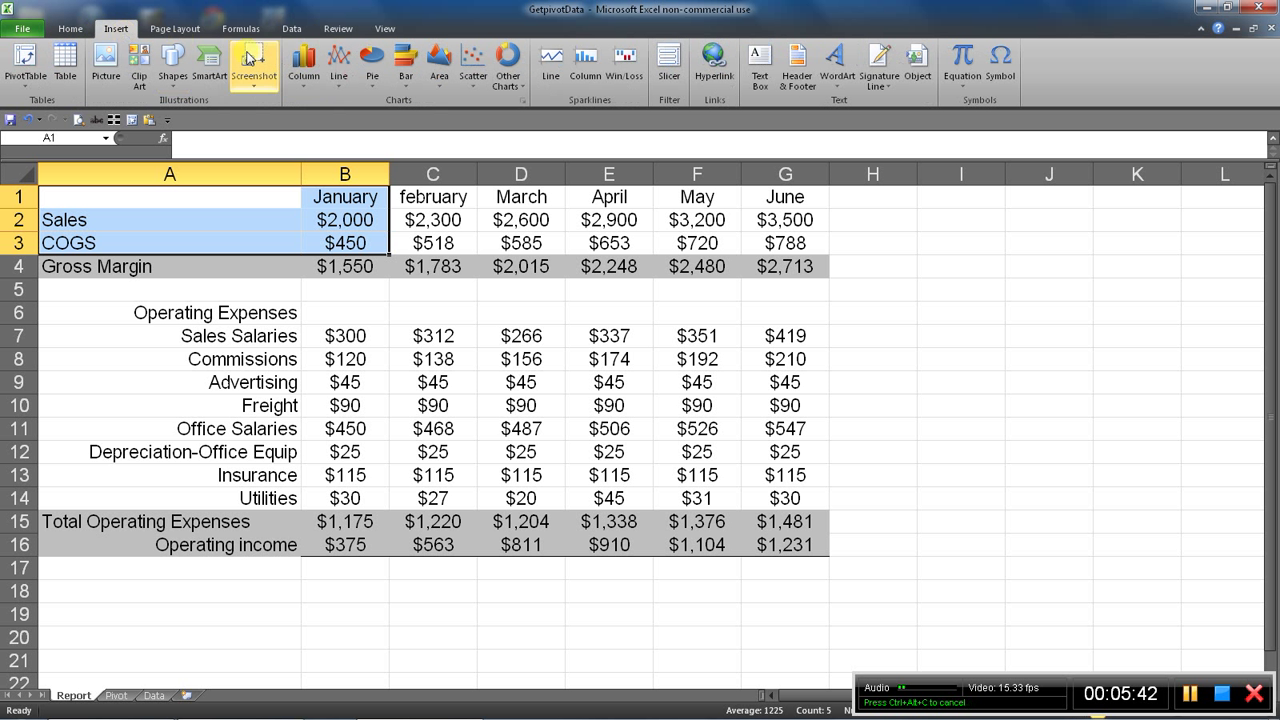
left_click(341, 82)
left_click(345, 130)
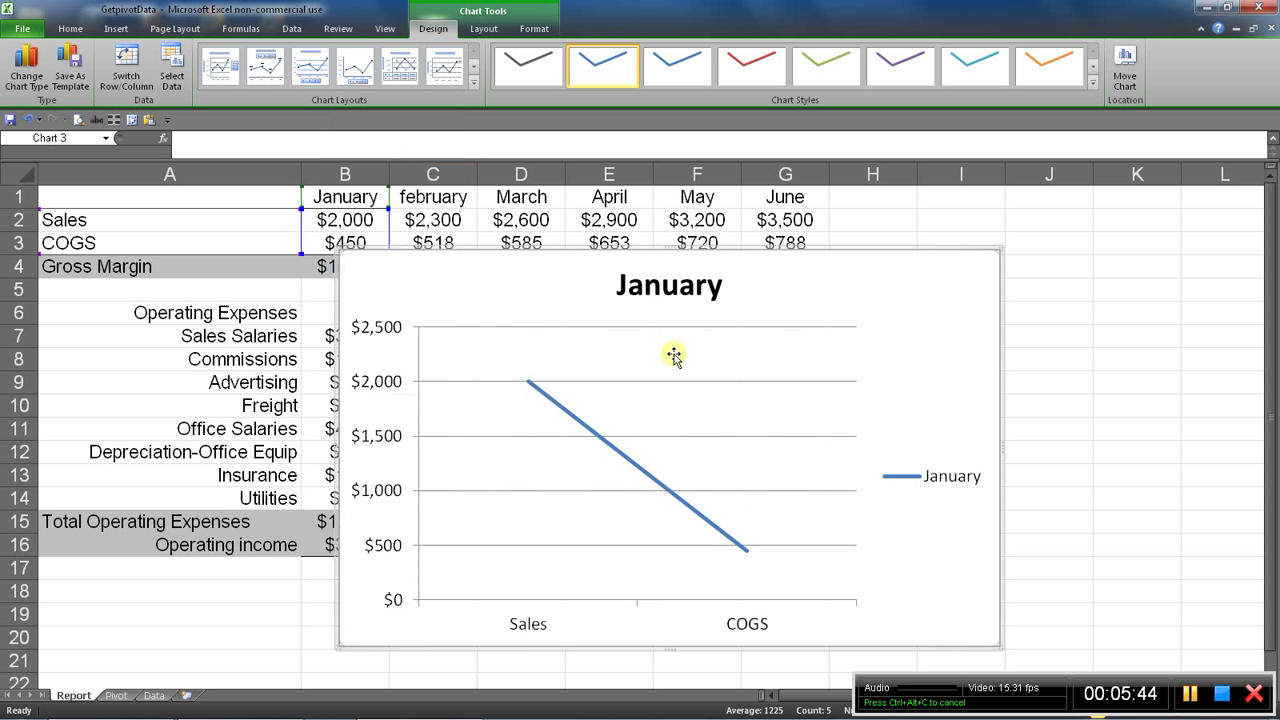
Step: Switch the month in B1 to february, March and finally April to test that the chart follows the selection
left_click(368, 205)
left_click(410, 212)
left_click(352, 200)
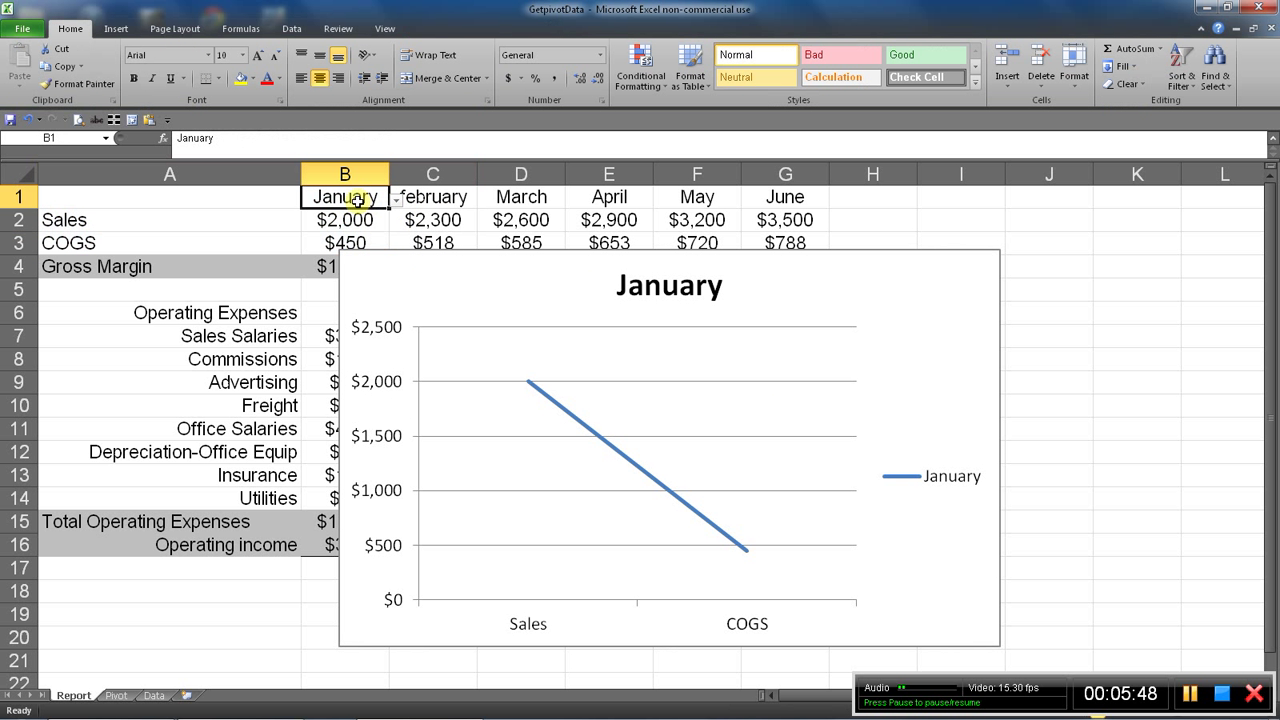
left_click(395, 201)
left_click(348, 235)
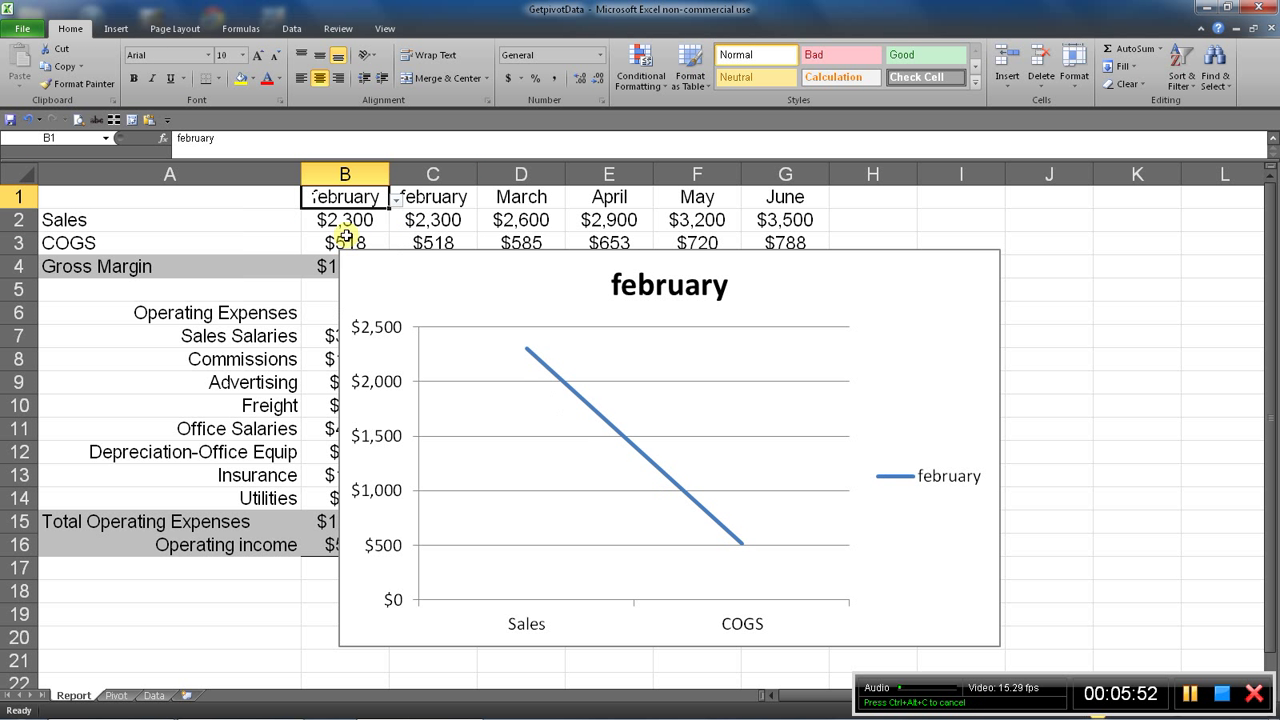
left_click(396, 201)
left_click(335, 258)
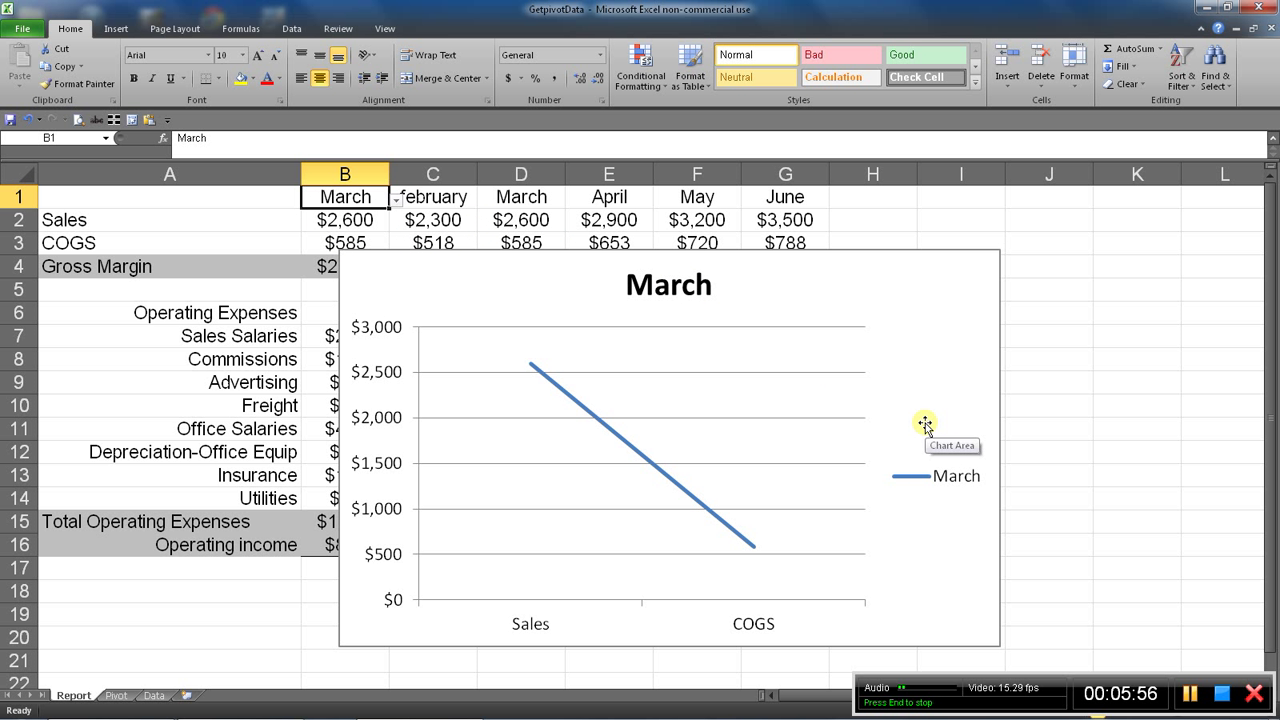
left_click(396, 201)
left_click(283, 268)
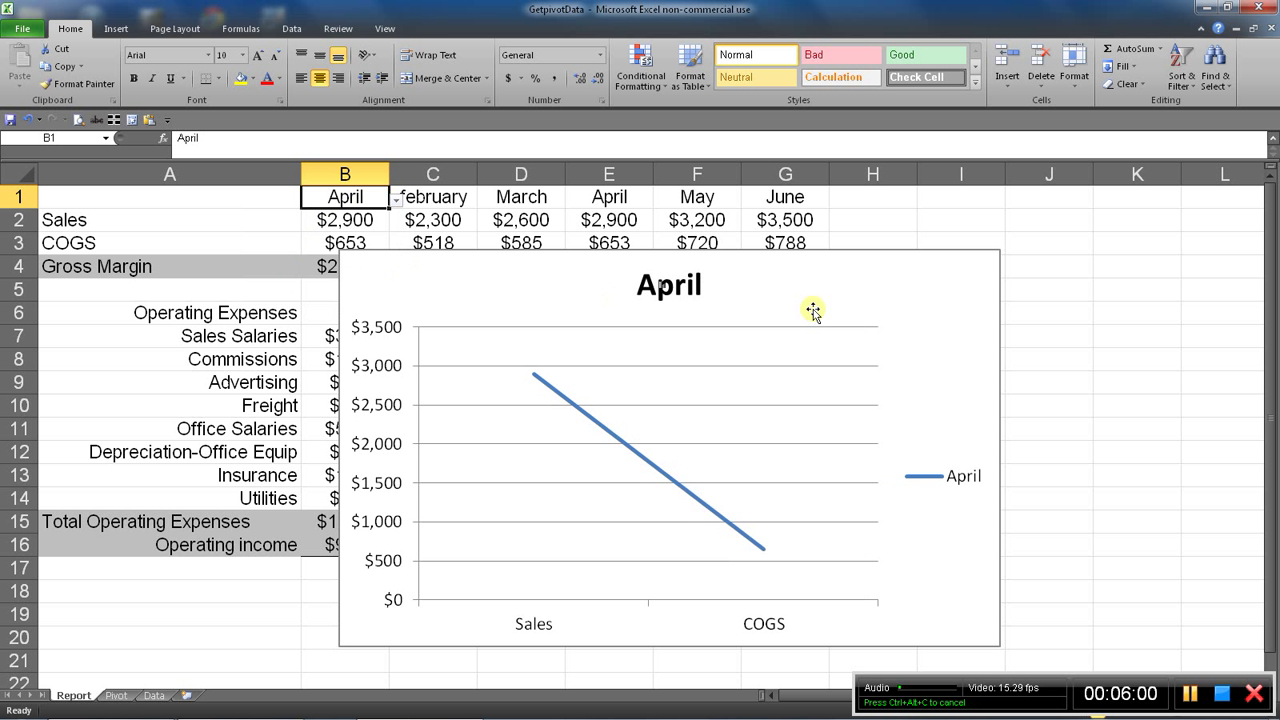